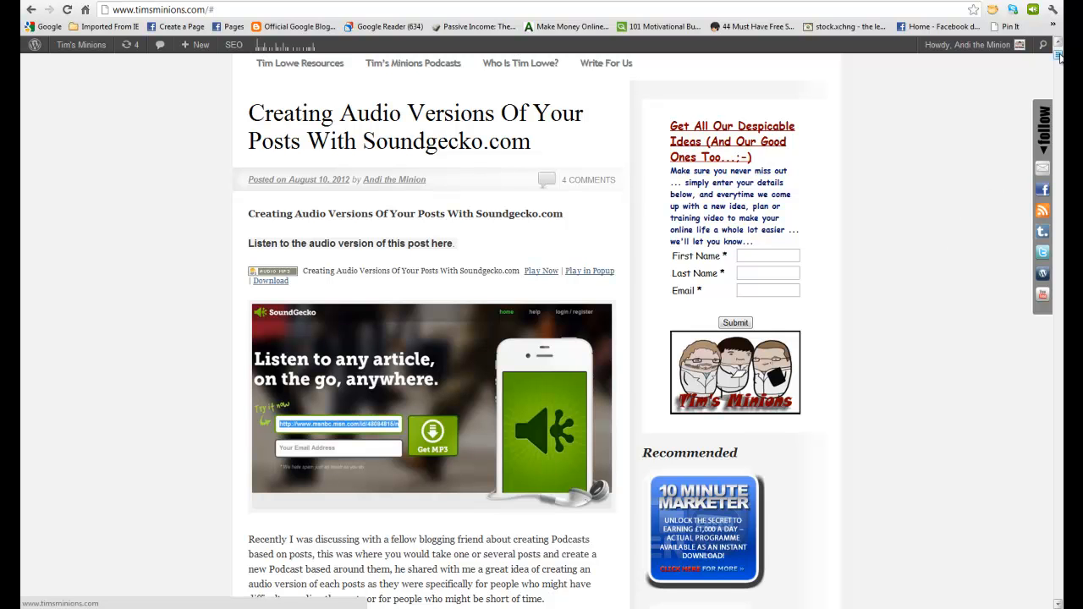
Copy the web address of the blog post "How to Create and Format an eBook".
{"action": "left_click_drag", "start_coordinate": [1059, 56], "coordinate": [1059, 61]}
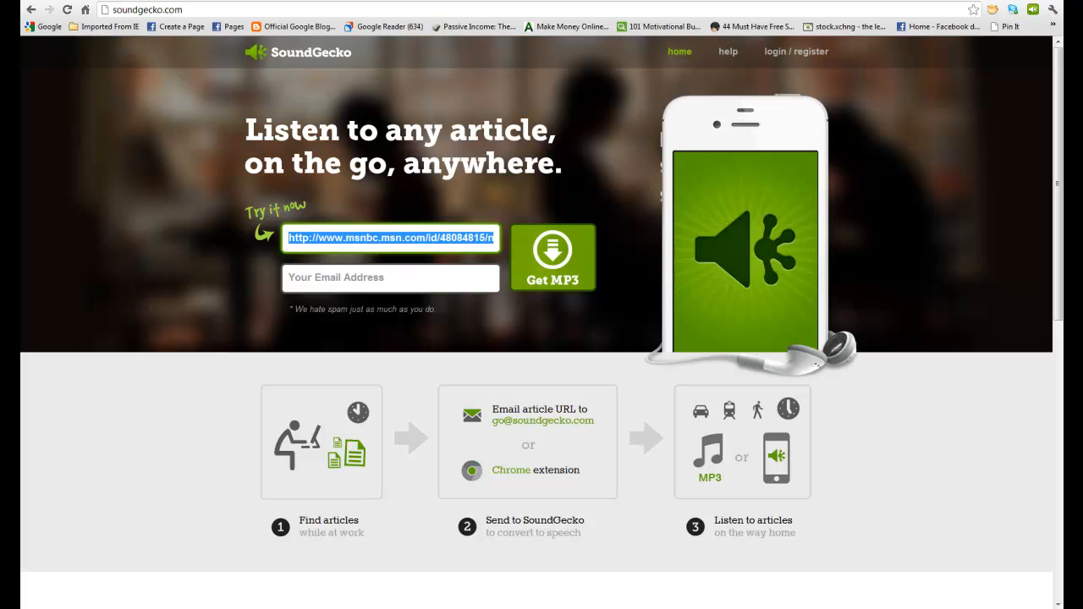
{"action": "left_click", "coordinate": [327, 1]}
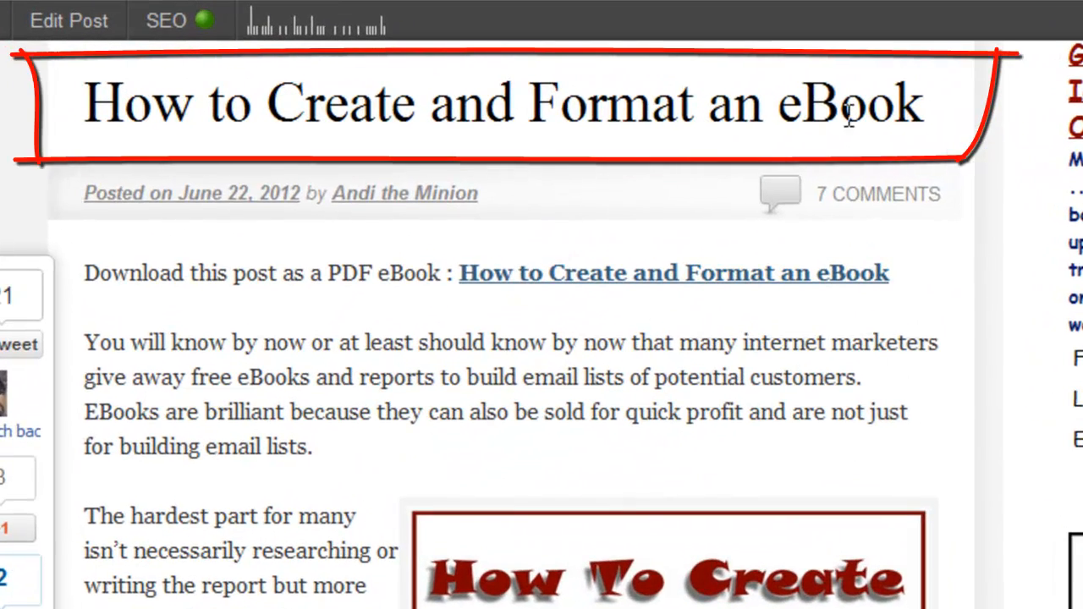
{"action": "left_click_drag", "start_coordinate": [921, 110], "coordinate": [83, 125]}
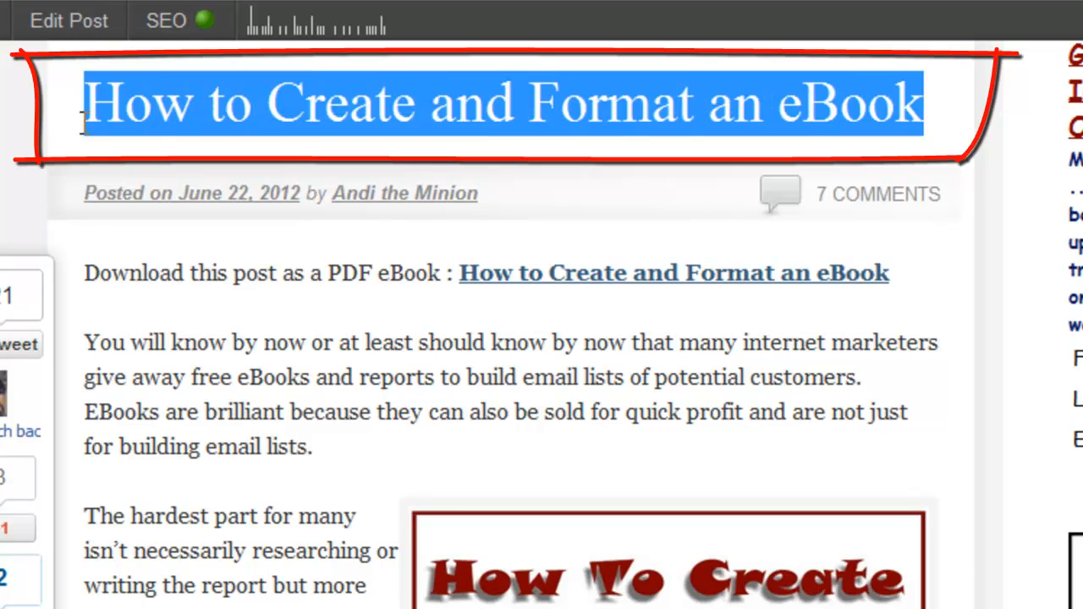
{"action": "left_click", "coordinate": [965, 131]}
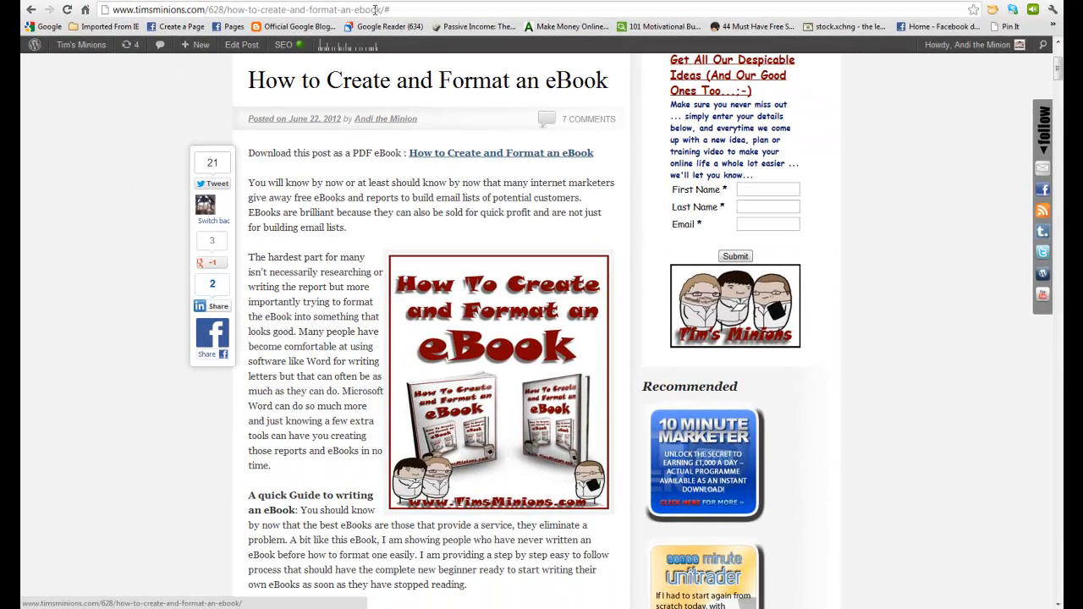
{"action": "left_click", "coordinate": [375, 9]}
{"action": "right_click", "coordinate": [375, 9]}
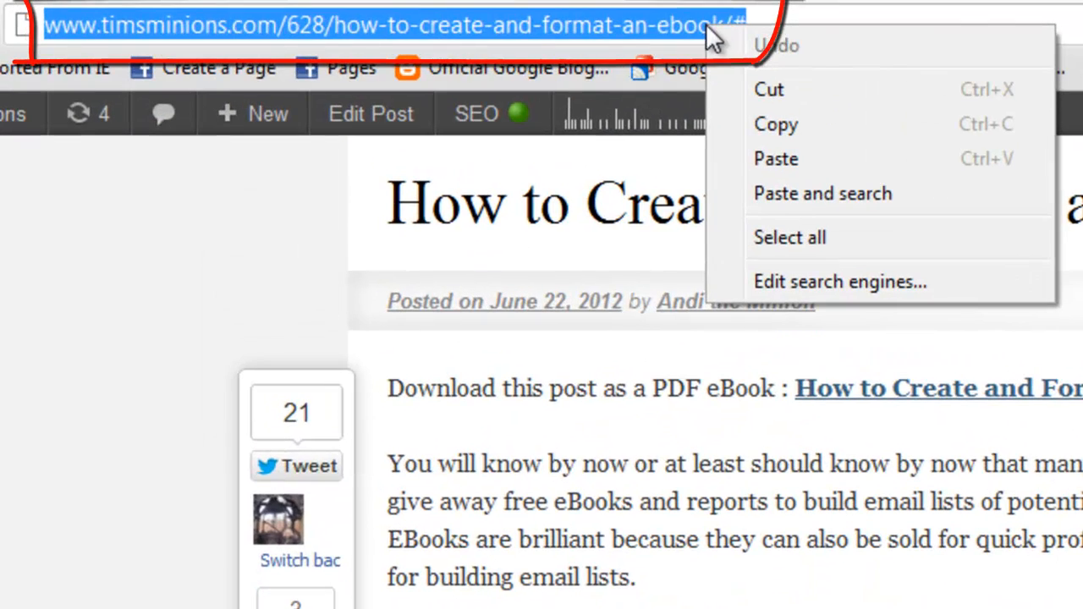
{"action": "left_click", "coordinate": [774, 124]}
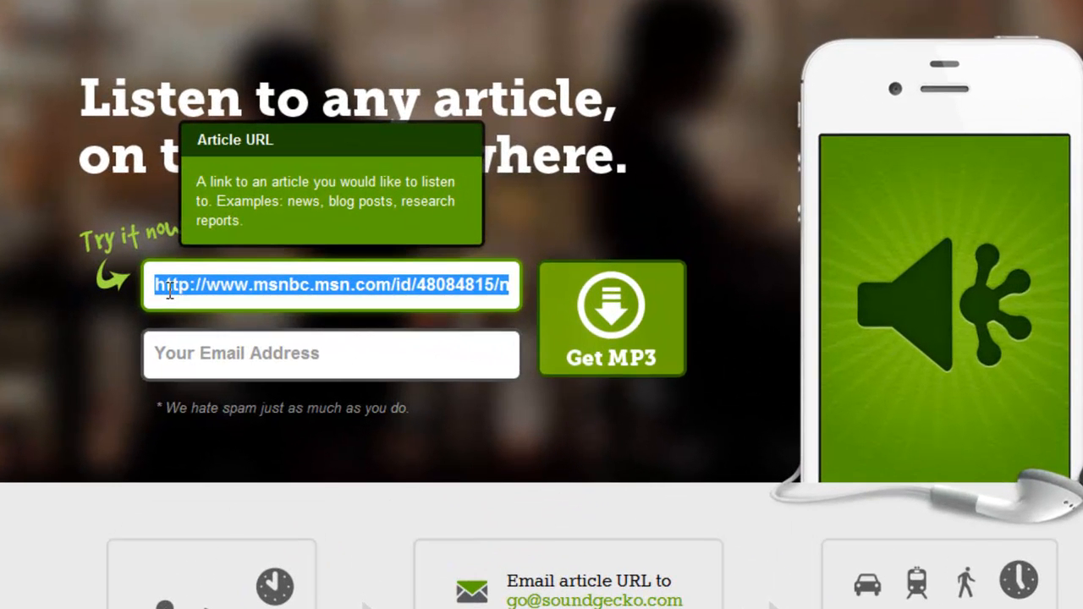
Request an MP3 of the post from SoundGecko using the copied address as the article URL and the recipient's email address.
{"action": "right_click", "coordinate": [299, 245]}
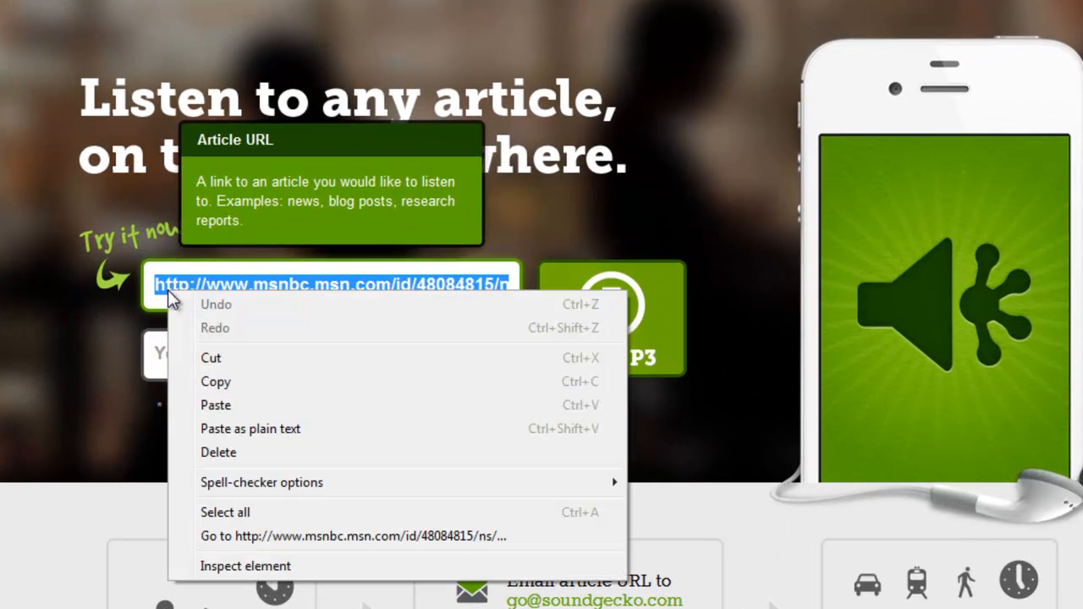
{"action": "left_click", "coordinate": [226, 403]}
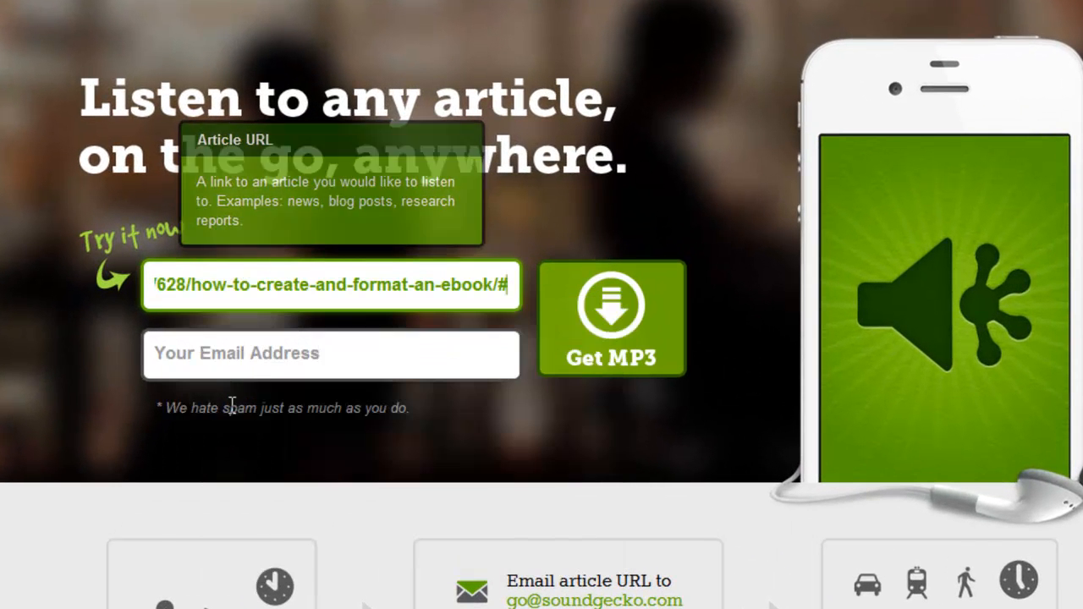
{"action": "left_click", "coordinate": [309, 360]}
{"action": "type", "text": "a"}
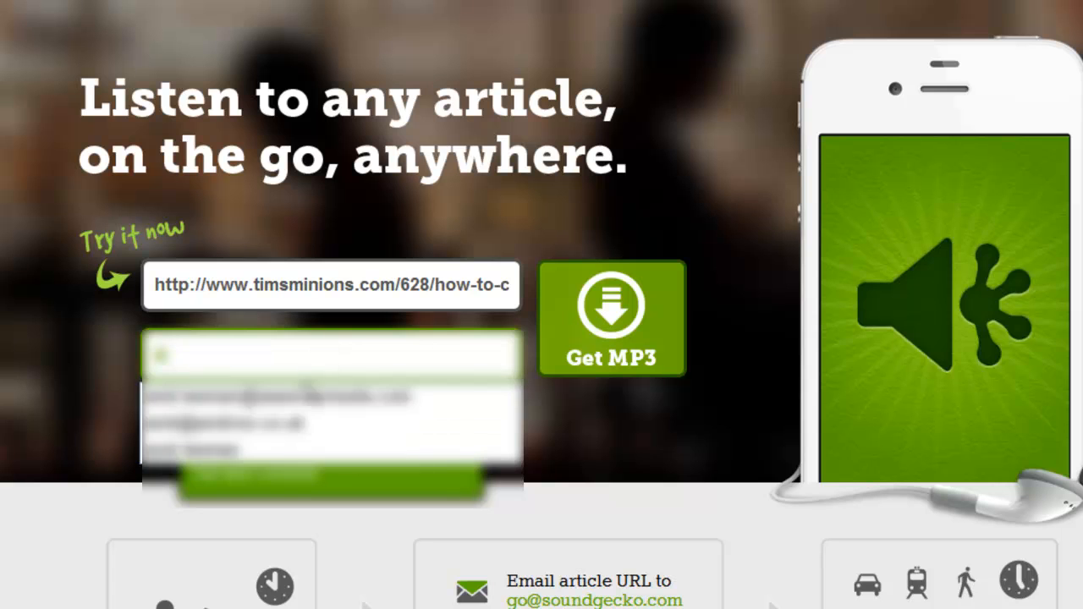
{"action": "left_click", "coordinate": [287, 403]}
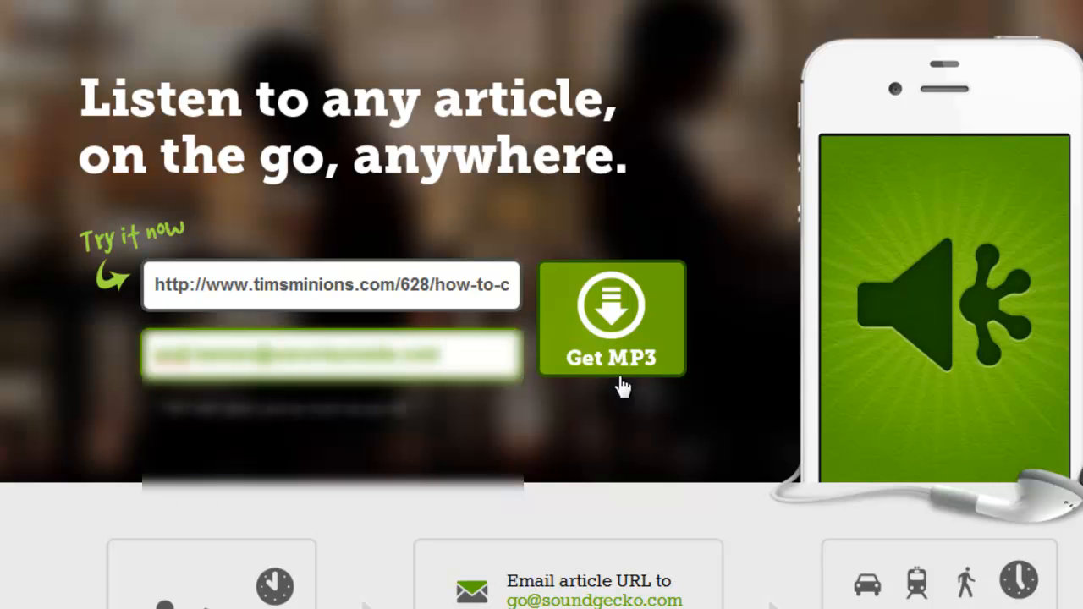
{"action": "left_click", "coordinate": [633, 330]}
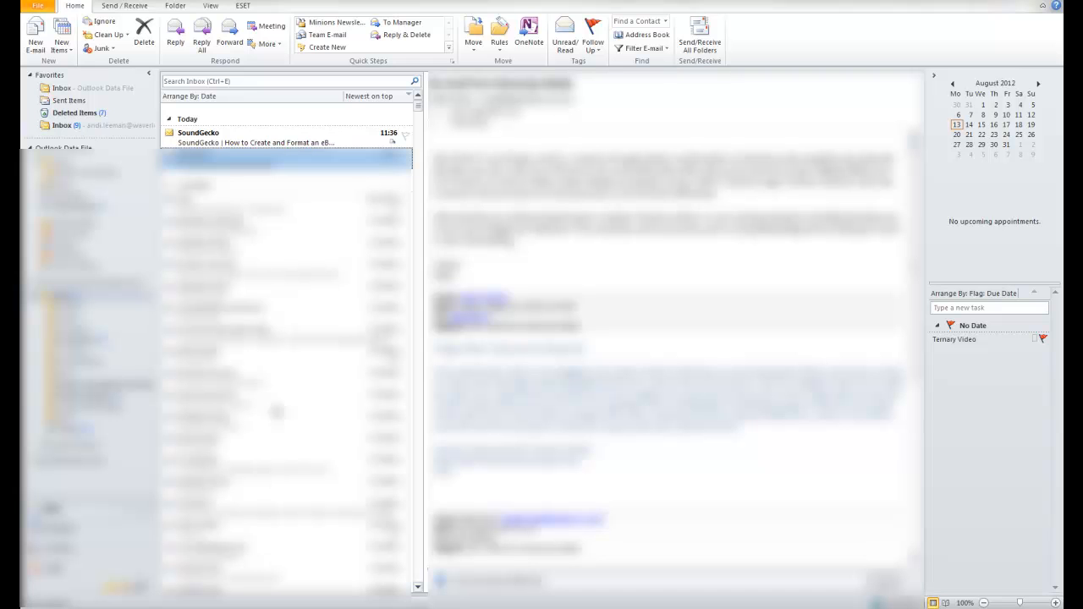
Open the article readout from the SoundGecko email in Outlook and pause the audio playback.
{"action": "left_click", "coordinate": [198, 141]}
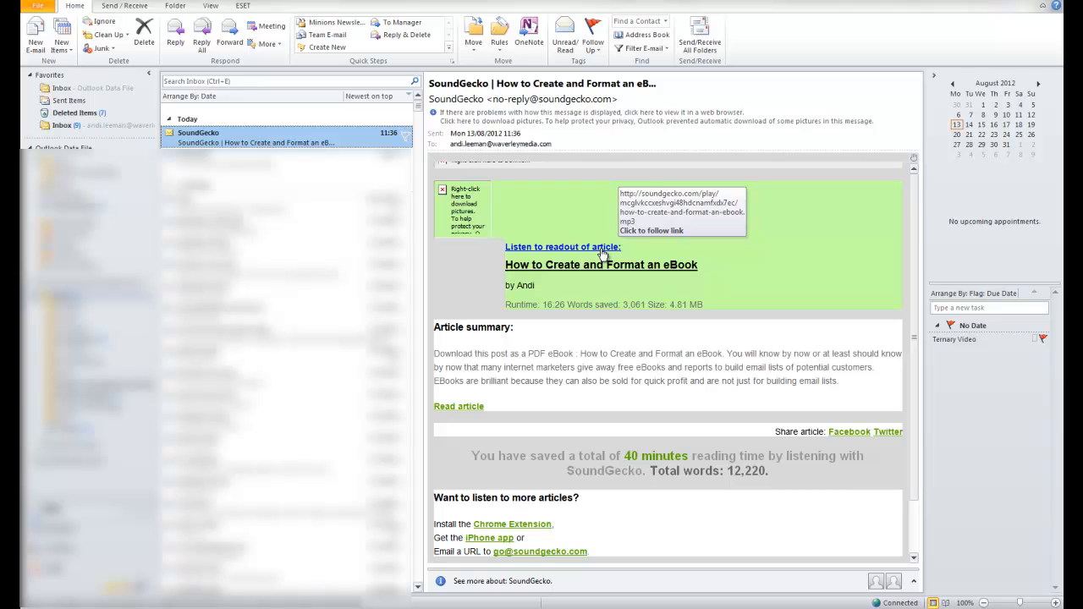
{"action": "left_click", "coordinate": [574, 249]}
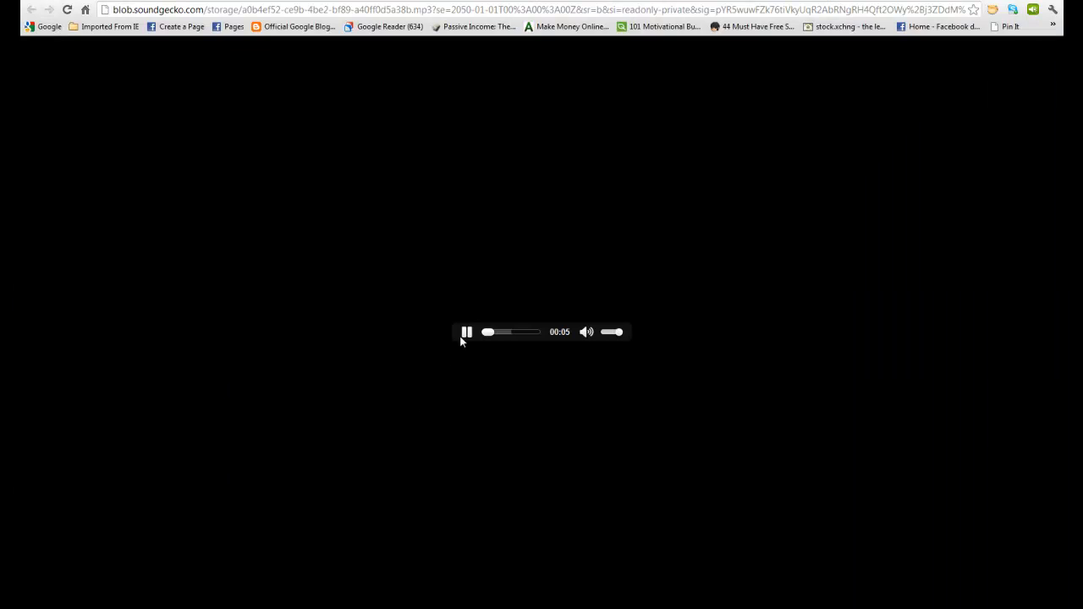
{"action": "left_click", "coordinate": [463, 339]}
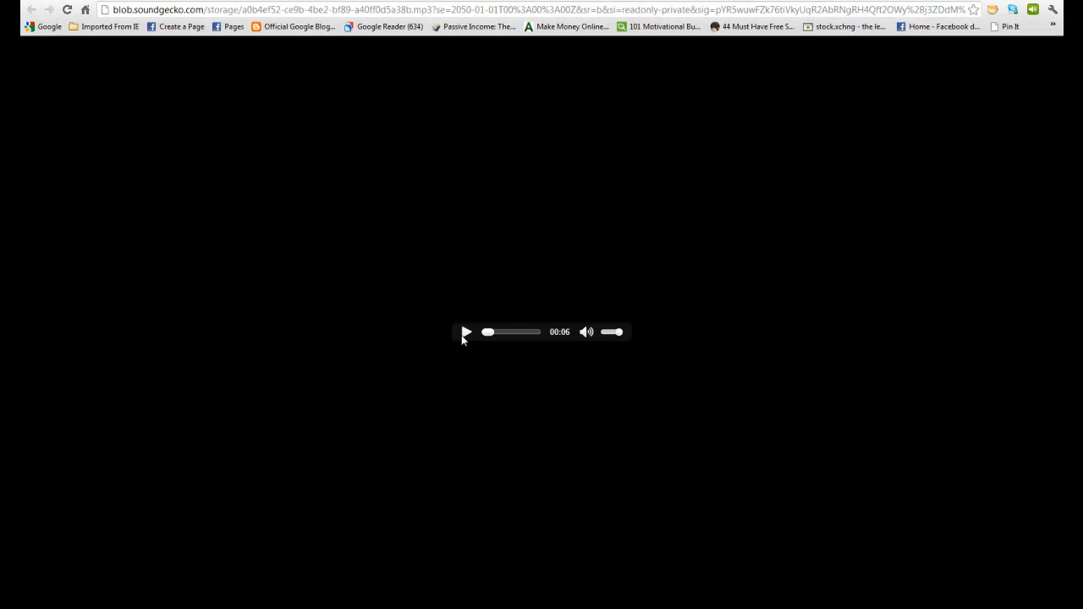
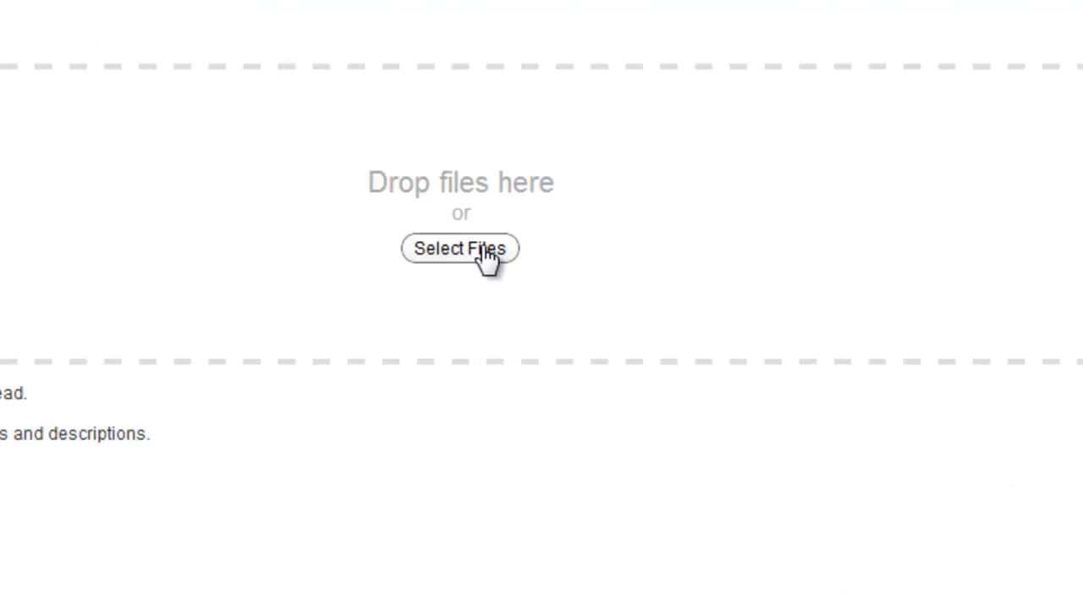
Upload HowToCreateFormateBook.mp3 from the audio posts folder to the WordPress media library.
{"action": "left_click", "coordinate": [484, 248]}
{"action": "left_click", "coordinate": [504, 259]}
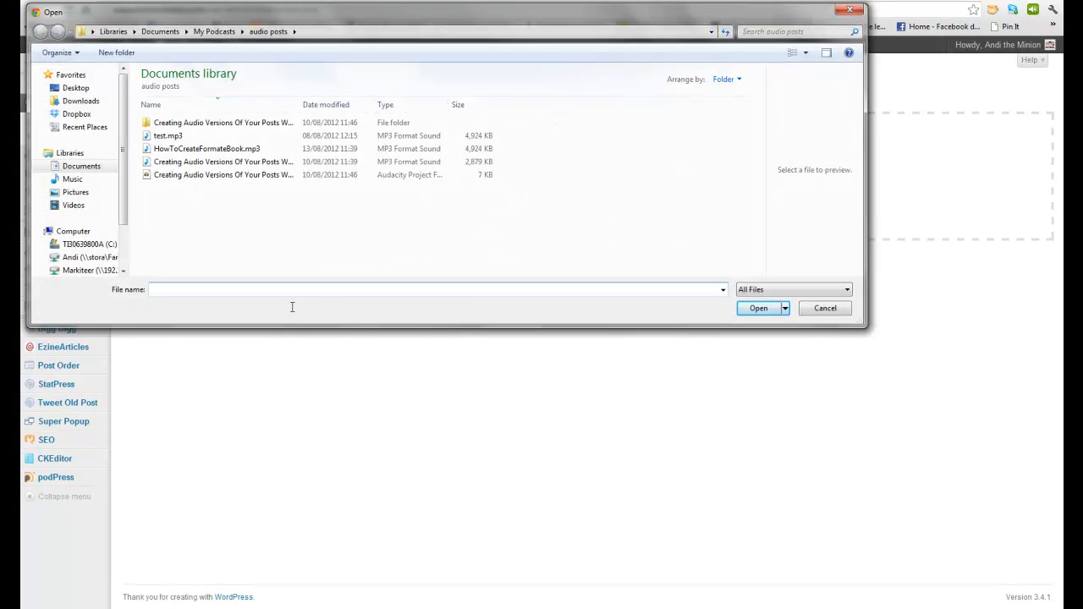
{"action": "double_click", "coordinate": [203, 149]}
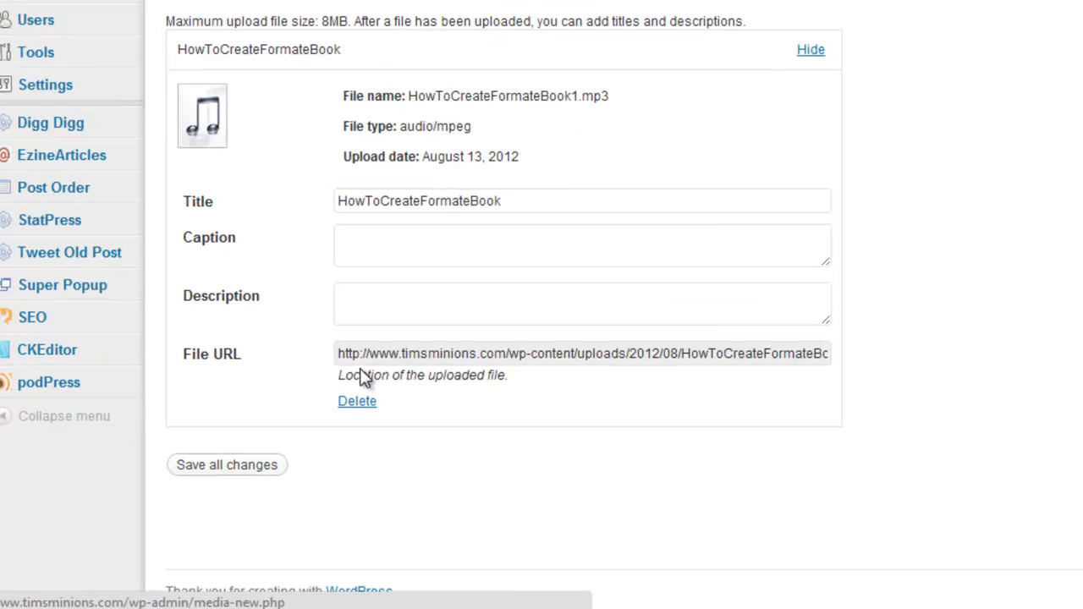
Copy the file URL of the uploaded HowToCreateFormateBook audio and save all media changes.
{"action": "left_click", "coordinate": [226, 463]}
{"action": "left_click_drag", "start_coordinate": [339, 359], "coordinate": [916, 378]}
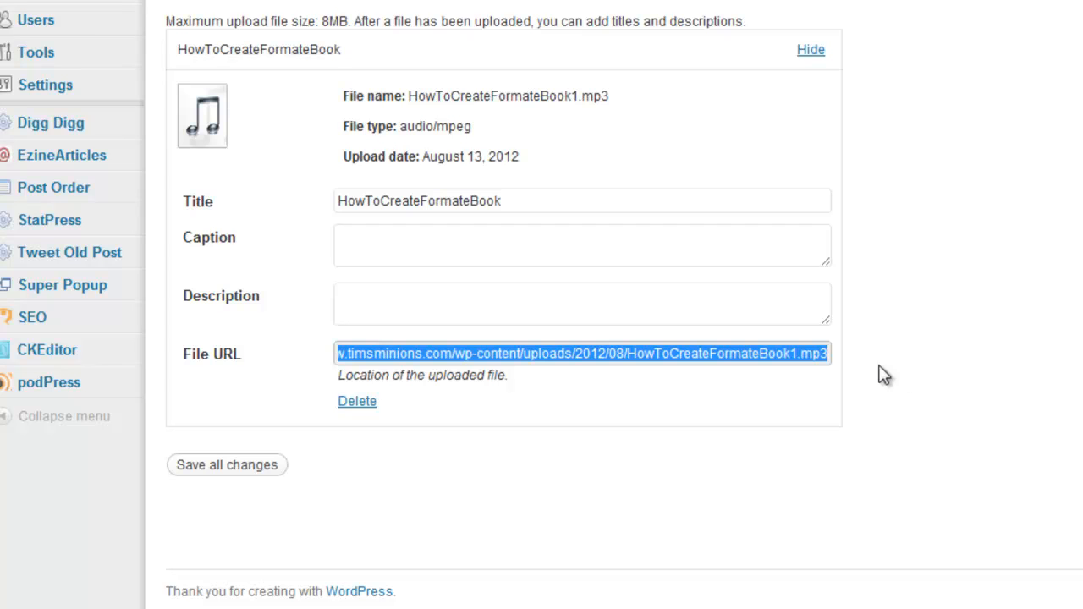
{"action": "right_click", "coordinate": [820, 354]}
{"action": "left_click", "coordinate": [878, 148]}
{"action": "left_click", "coordinate": [269, 471]}
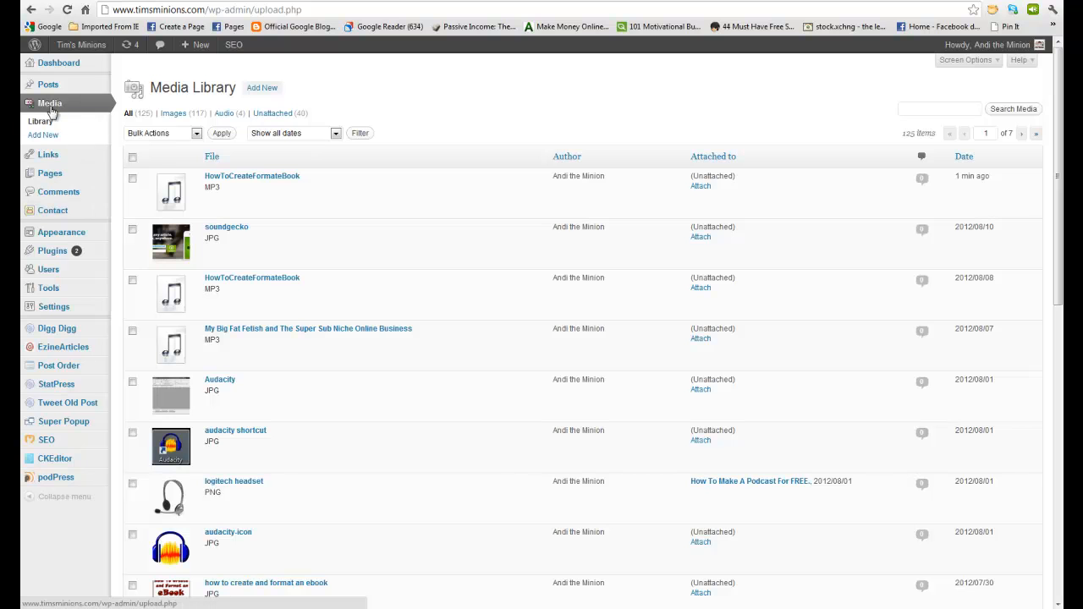
Open the post "How to Create and Format an eBook" for editing from the list of all posts.
{"action": "mouse_move", "coordinate": [57, 89]}
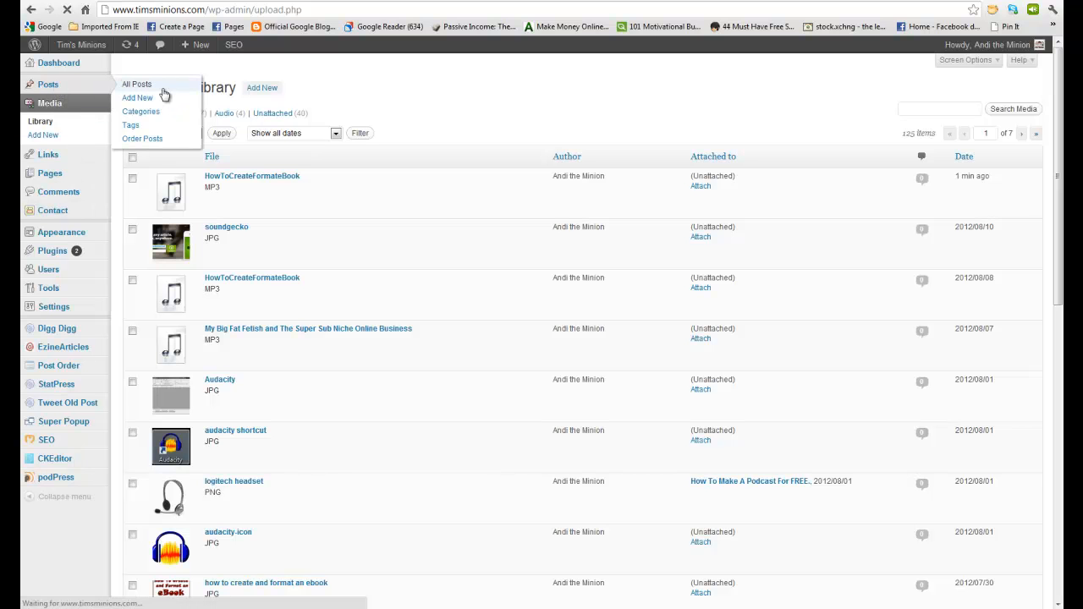
{"action": "left_click", "coordinate": [164, 88]}
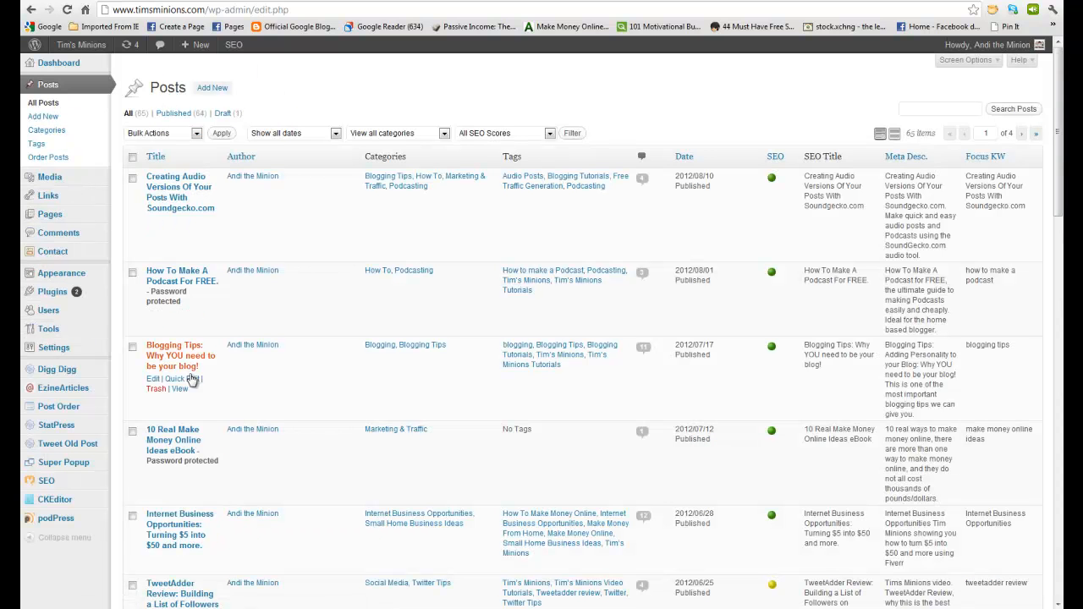
{"action": "scroll", "coordinate": [193, 398], "scroll_direction": "down", "scroll_amount": 1}
{"action": "scroll", "coordinate": [192, 402], "scroll_direction": "down", "scroll_amount": 2}
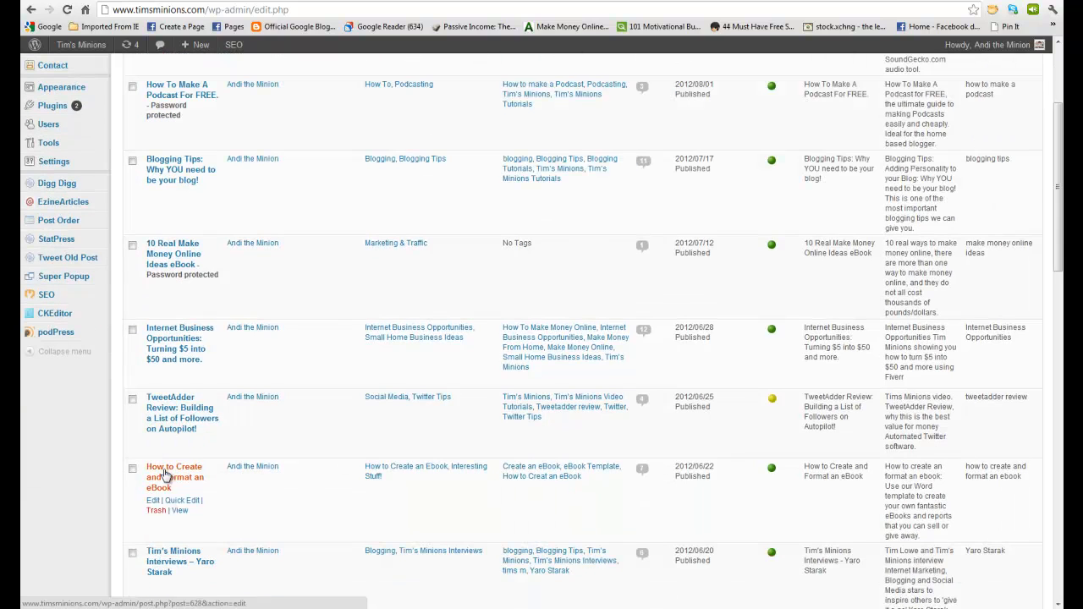
{"action": "left_click", "coordinate": [154, 502]}
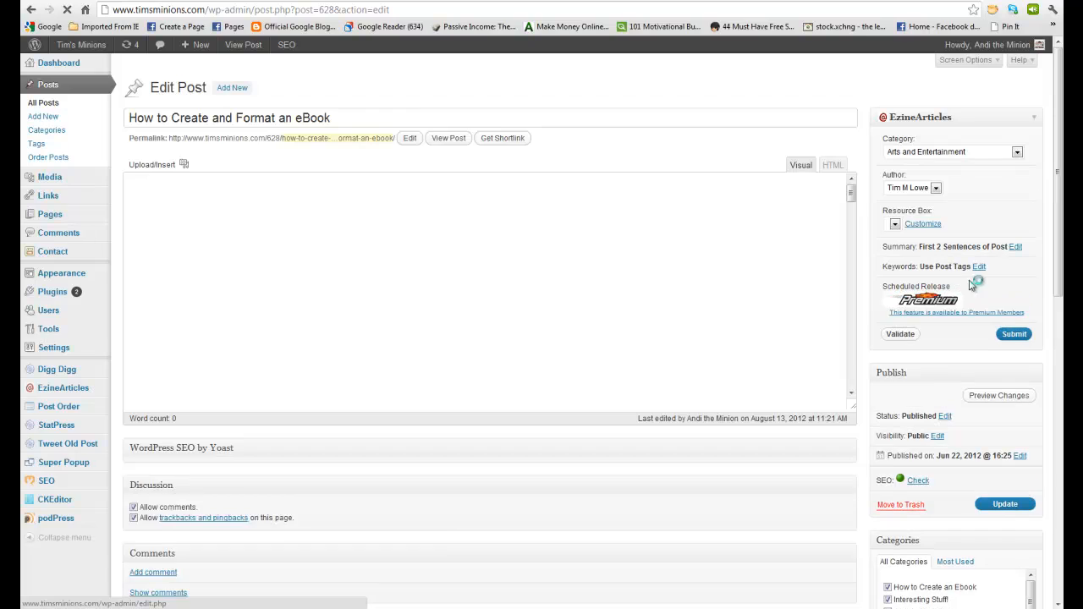
Add a media file in the post's podPress settings and paste the copied MP3 URL as its location.
{"action": "left_click_drag", "start_coordinate": [1058, 129], "coordinate": [1062, 500]}
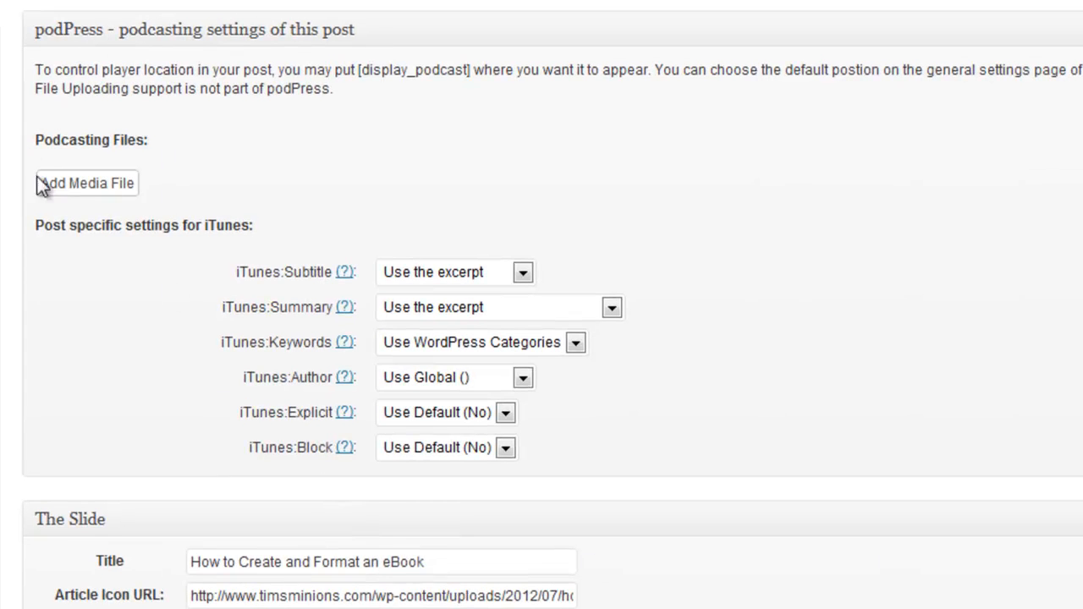
{"action": "left_click", "coordinate": [93, 186]}
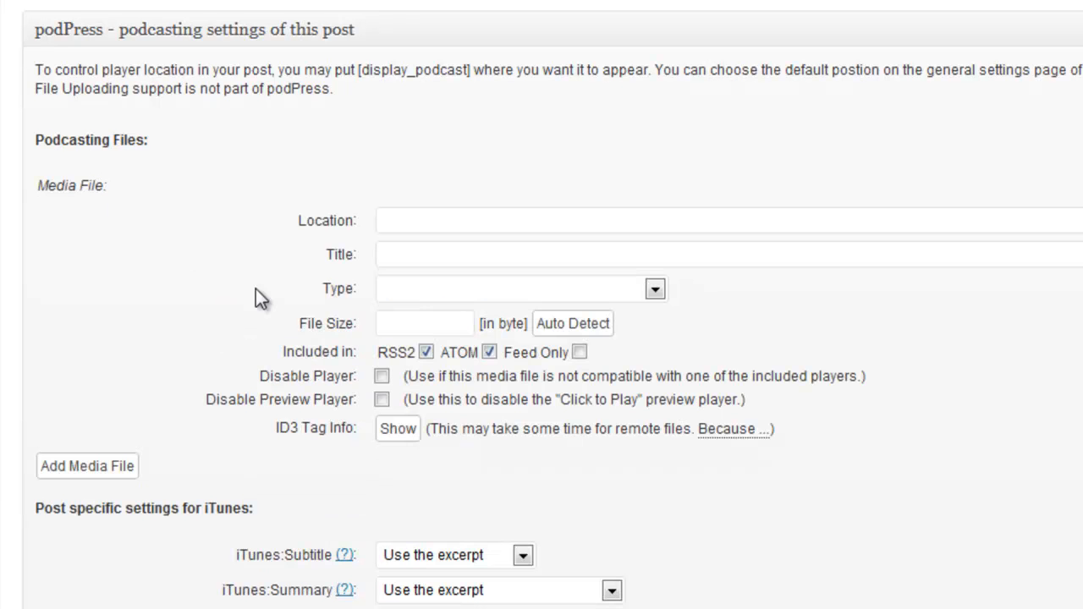
{"action": "left_click", "coordinate": [398, 220]}
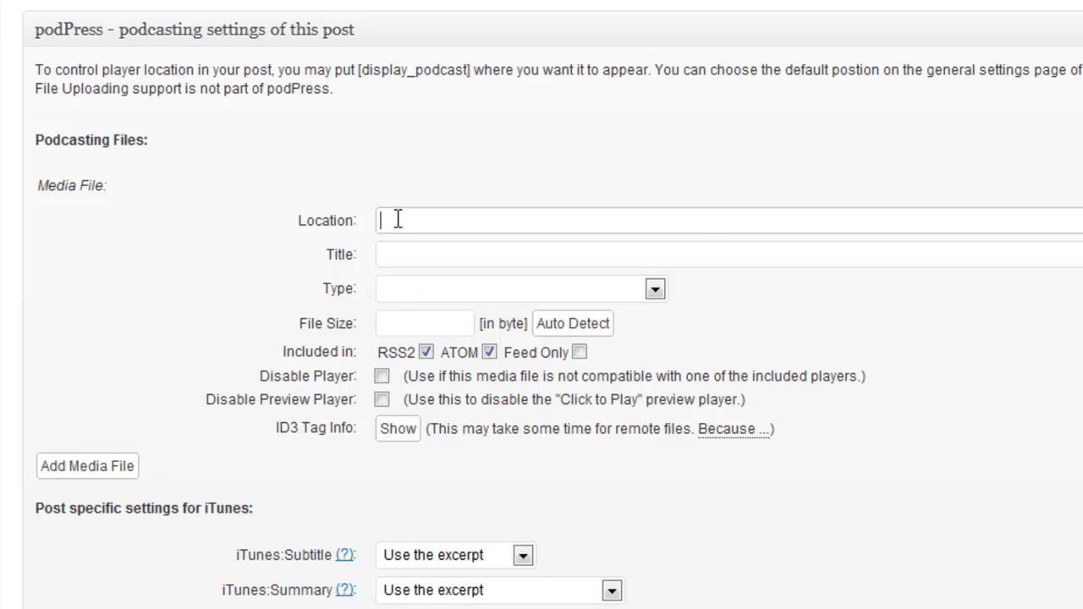
{"action": "right_click", "coordinate": [398, 219]}
{"action": "left_click", "coordinate": [449, 345]}
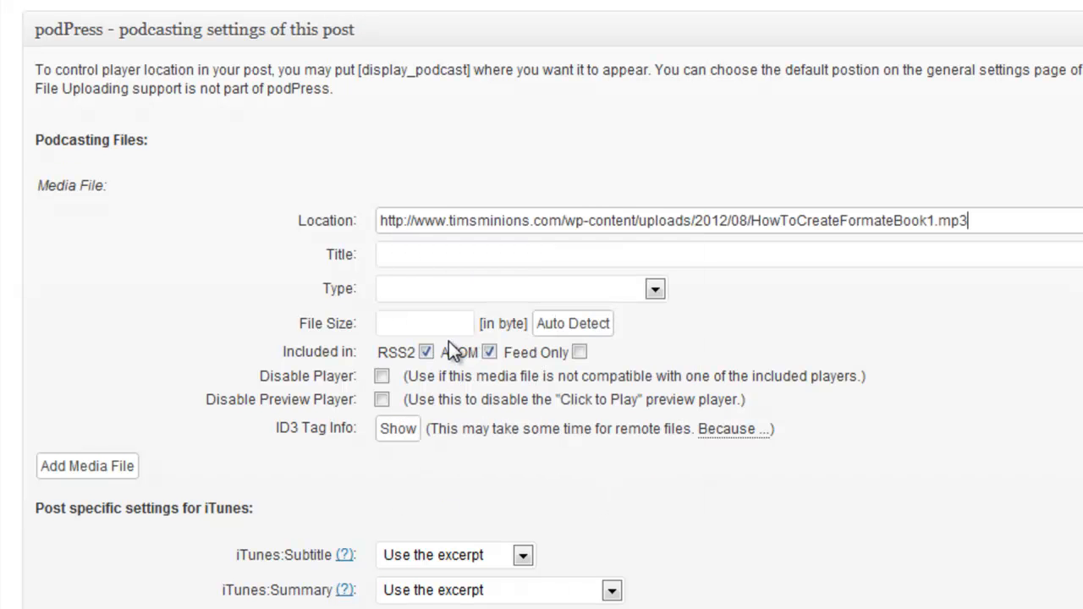
Set the podPress media file's title to "How To Create and format an eBook".
{"action": "left_click", "coordinate": [405, 254]}
{"action": "type", "text": "Hot"}
{"action": "key", "text": "BackSpace"}
{"action": "type", "text": "w To "}
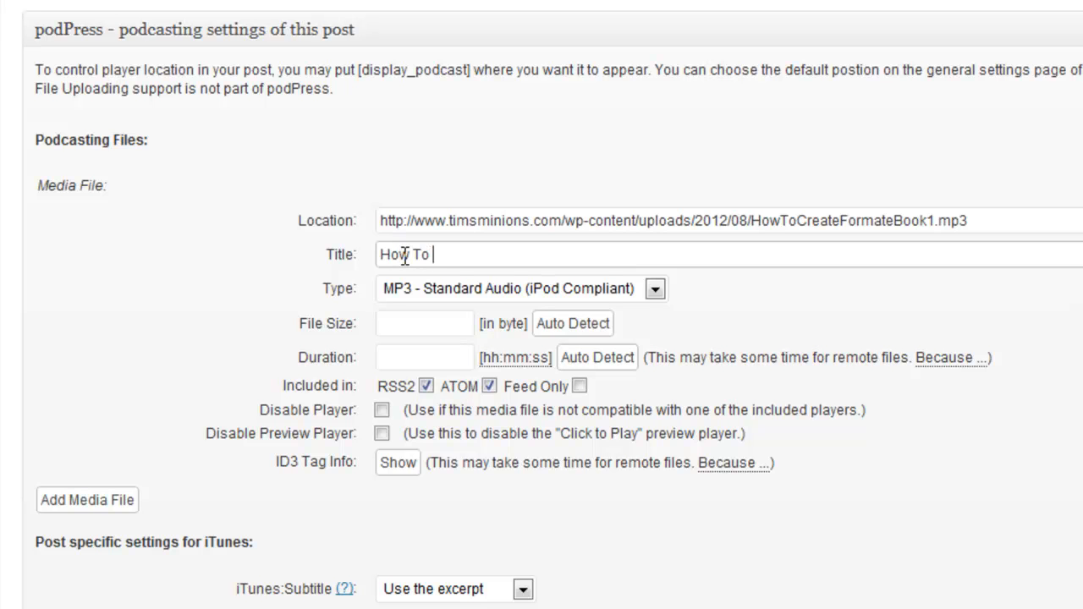
{"action": "type", "text": "Create"}
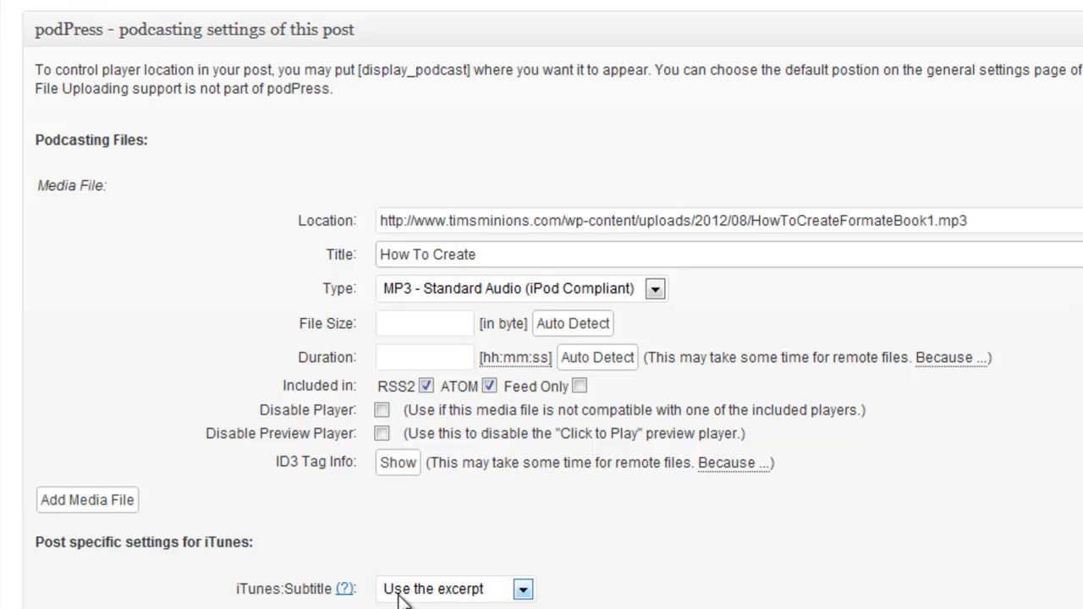
{"action": "type", "text": " and format an eBook"}
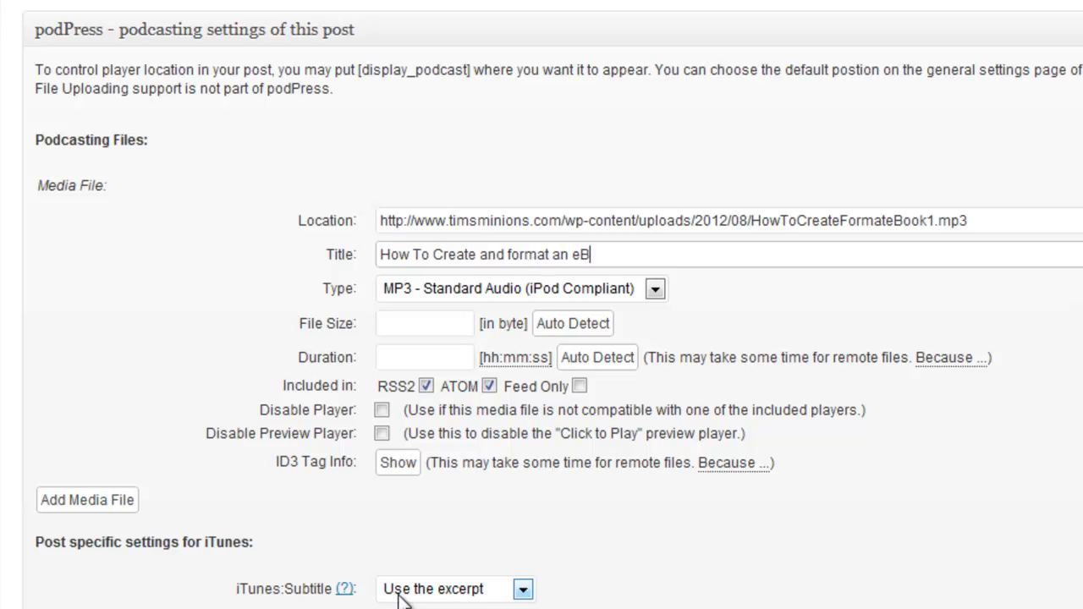
Copy the [display_podcast] shortcode from the instructions in the post's podPress settings.
{"action": "left_click", "coordinate": [472, 70]}
{"action": "left_click_drag", "start_coordinate": [471, 70], "coordinate": [361, 75]}
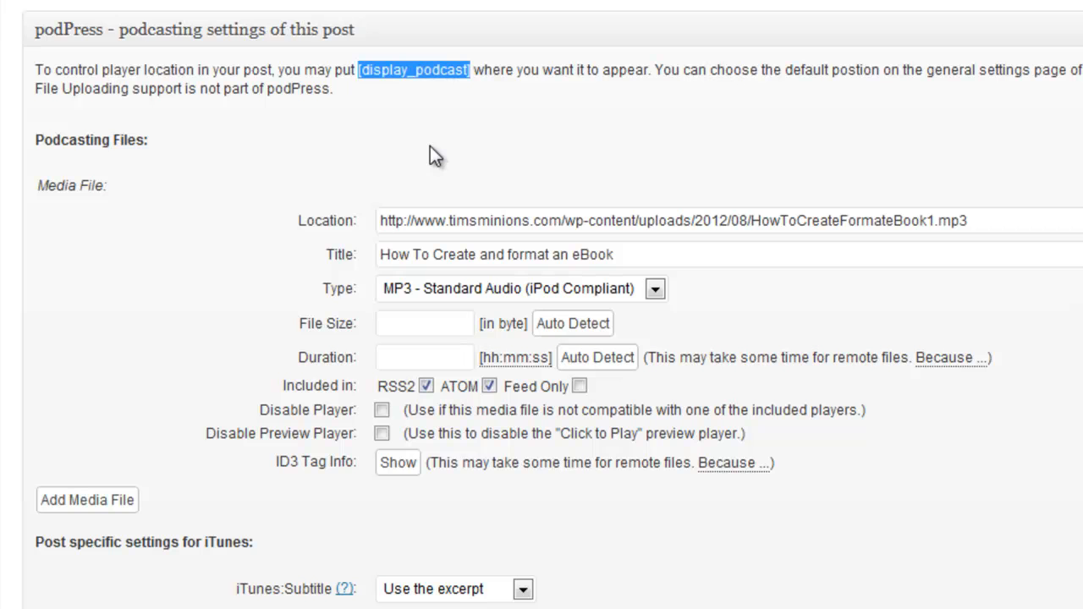
{"action": "right_click", "coordinate": [453, 75]}
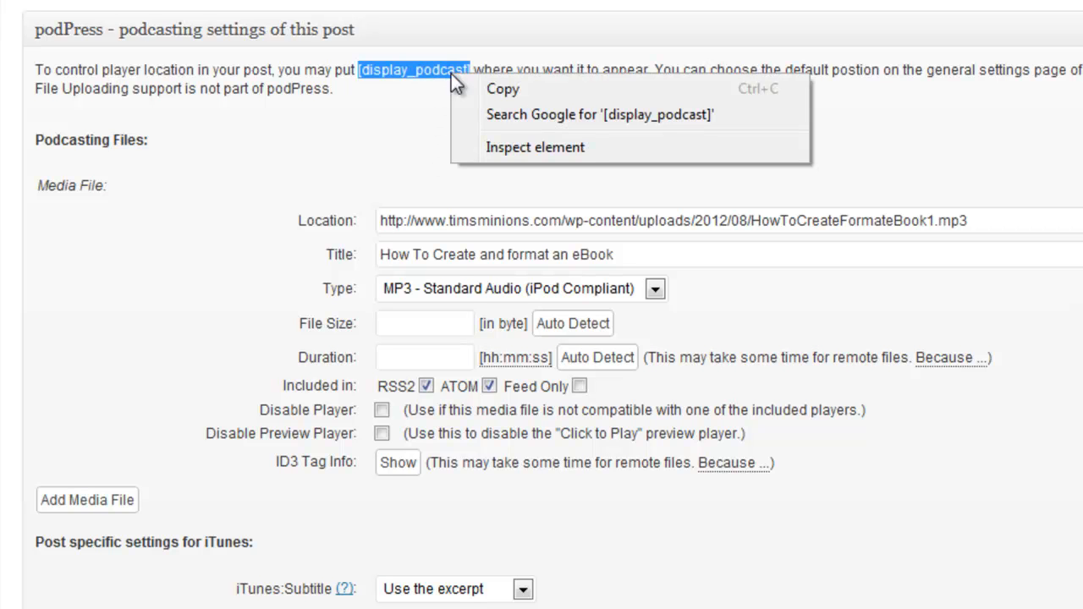
{"action": "left_click", "coordinate": [498, 93]}
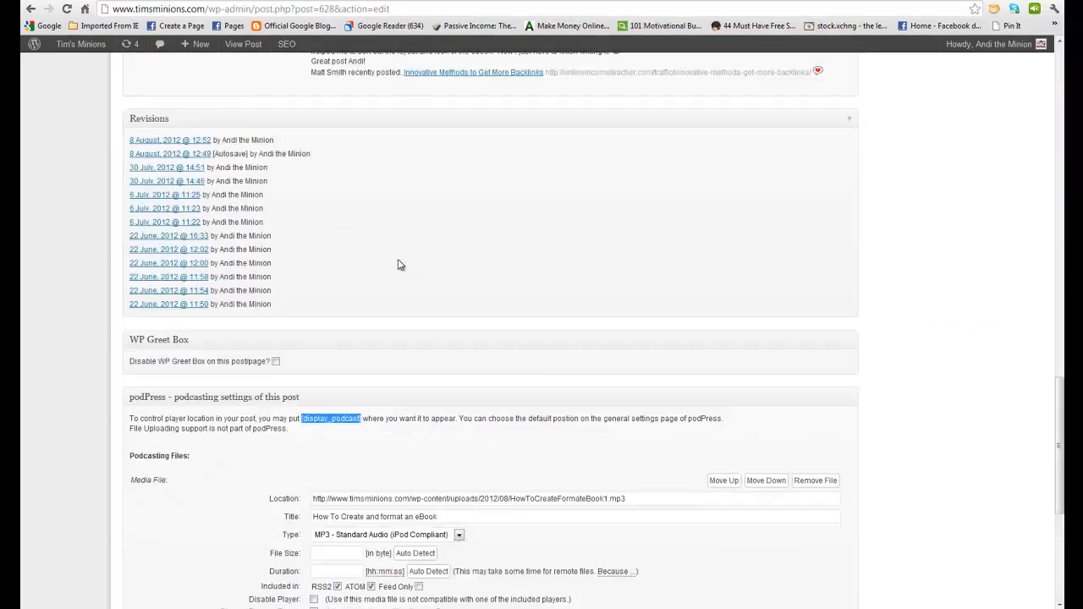
Paste the [display_podcast] shortcode on a new line beneath the PDF eBook download link in the post body.
{"action": "scroll", "coordinate": [399, 261], "scroll_direction": "up", "scroll_amount": 3}
{"action": "left_click_drag", "start_coordinate": [1058, 392], "coordinate": [1059, 144]}
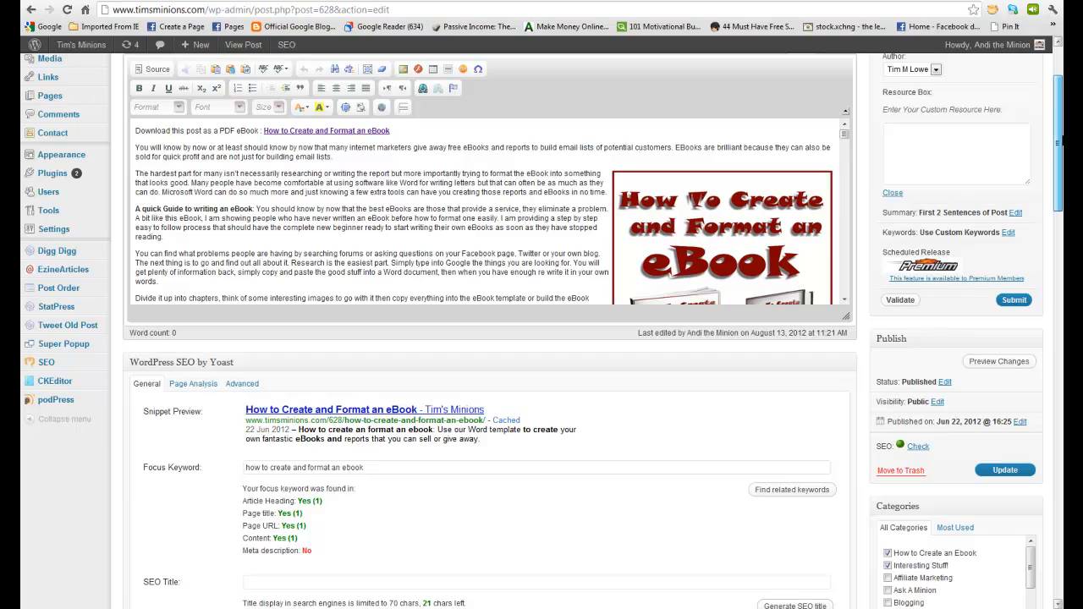
{"action": "scroll", "coordinate": [613, 226], "scroll_direction": "up", "scroll_amount": 2}
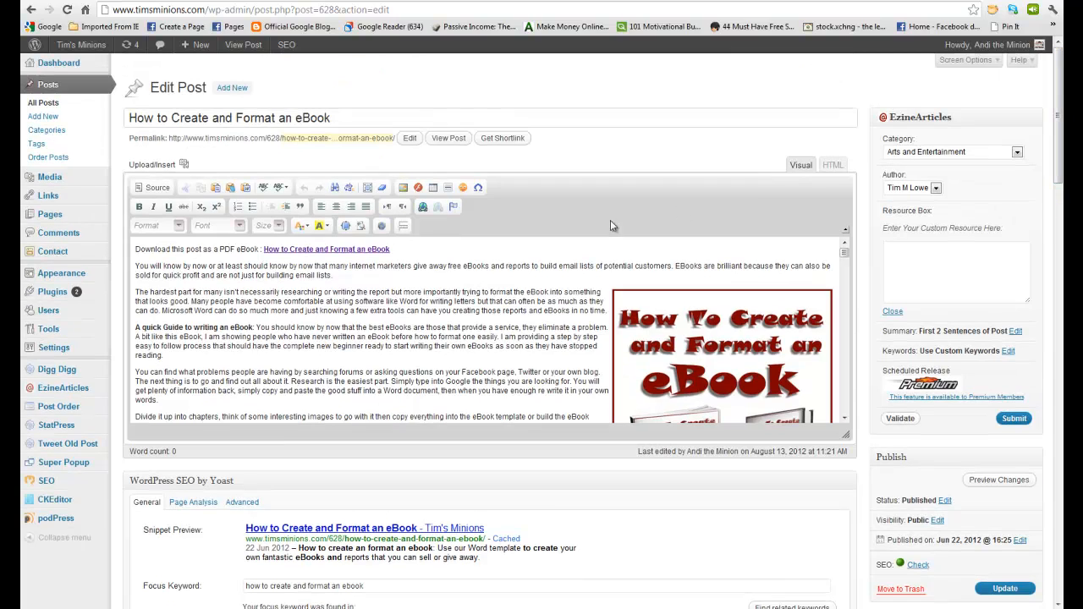
{"action": "left_click", "coordinate": [402, 252]}
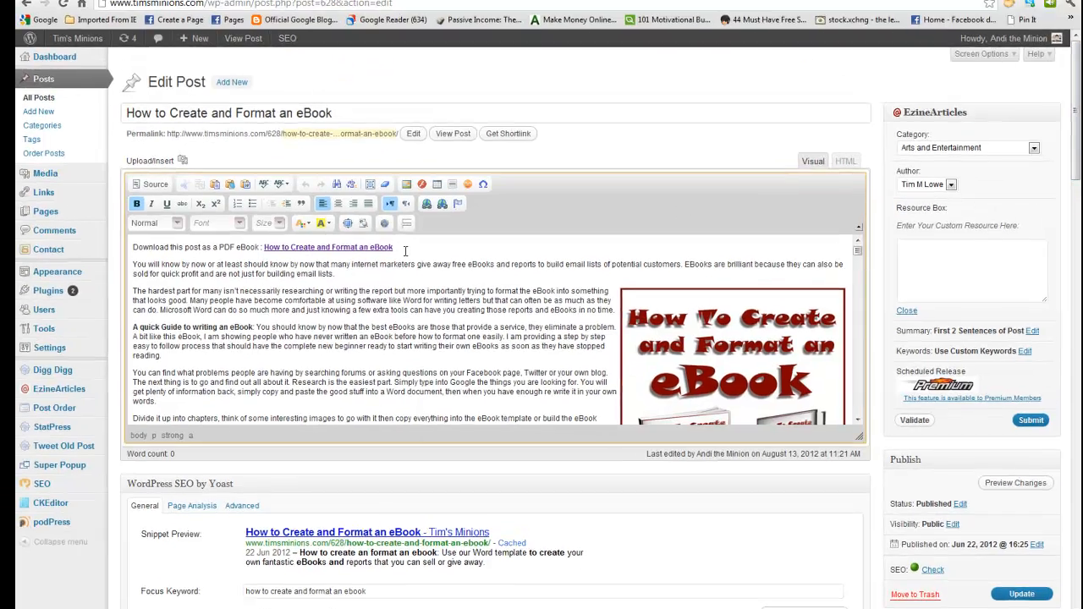
{"action": "key", "text": "Return"}
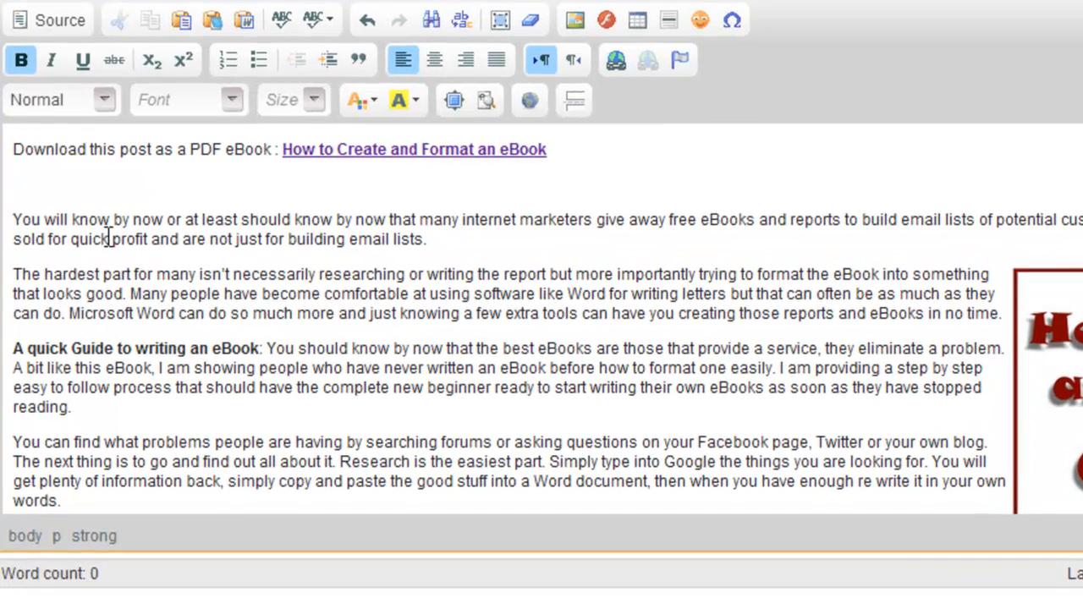
{"action": "right_click", "coordinate": [19, 186]}
{"action": "left_click", "coordinate": [55, 207]}
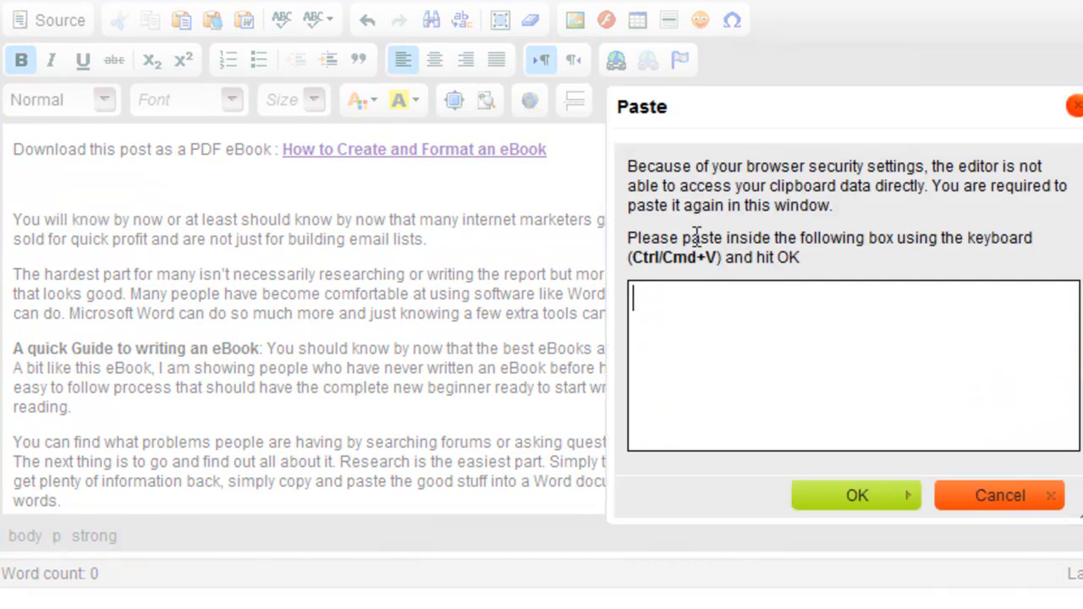
{"action": "right_click", "coordinate": [682, 310]}
{"action": "left_click", "coordinate": [743, 450]}
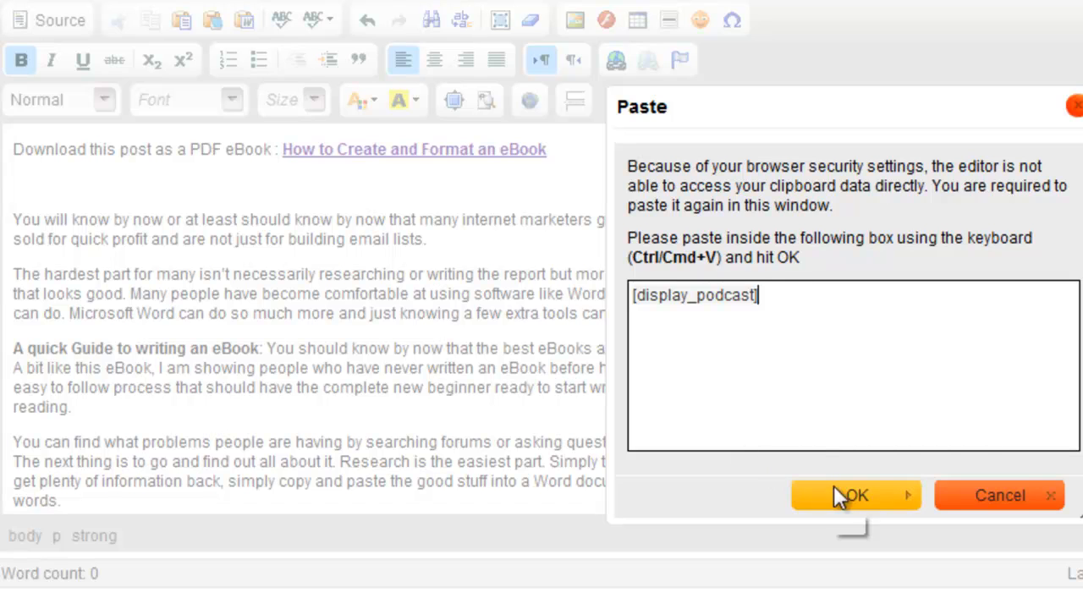
{"action": "left_click", "coordinate": [833, 491]}
Insert the text "Listen to the audio version of this post here" in front of the [display_podcast] shortcode.
{"action": "left_click", "coordinate": [13, 185]}
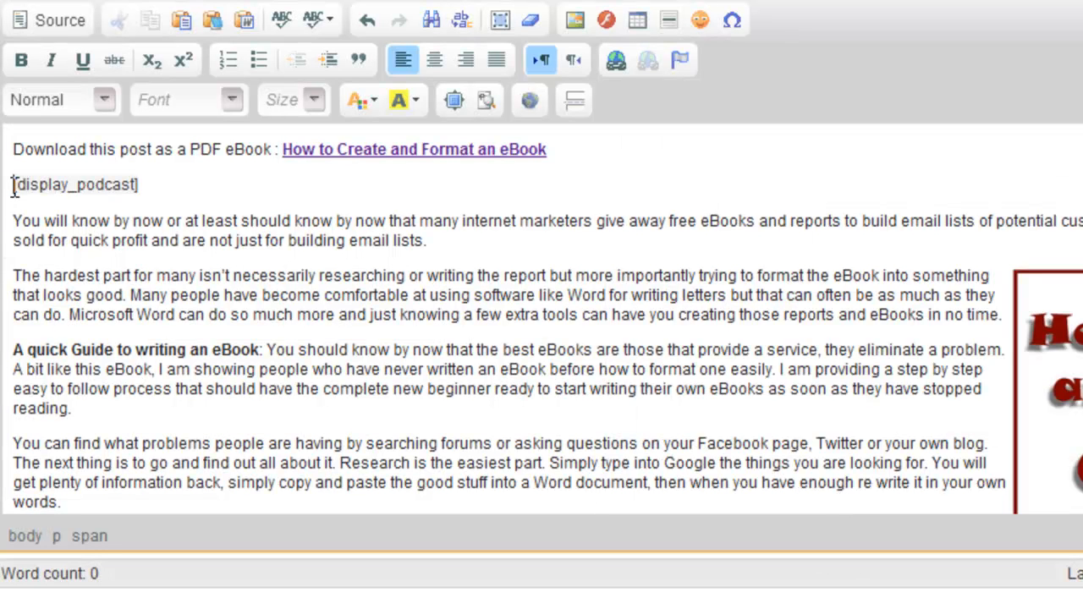
{"action": "type", "text": "Listen to"}
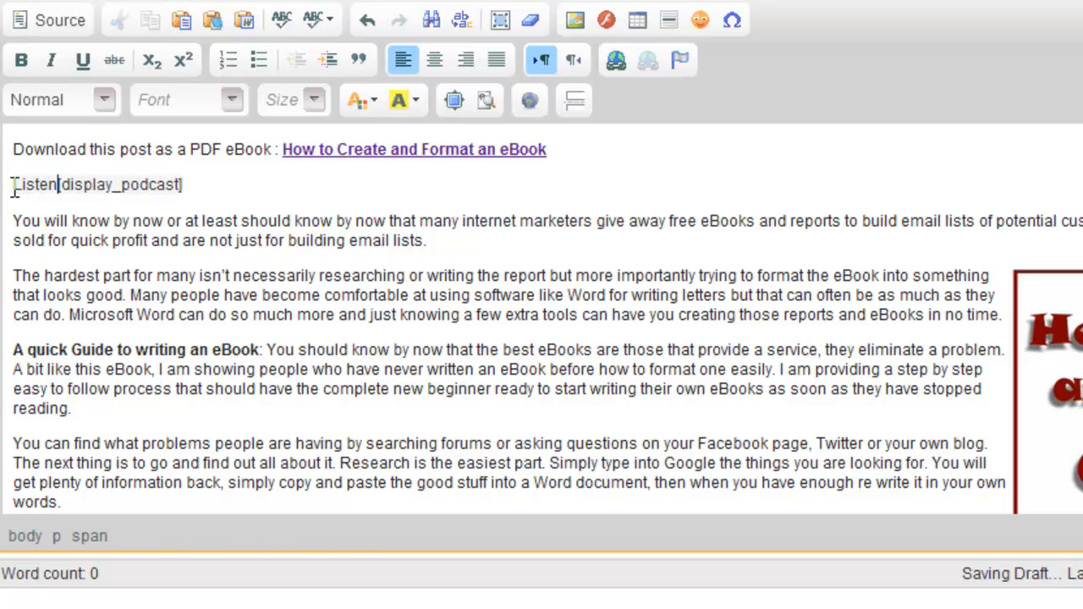
{"action": "type", "text": " the "}
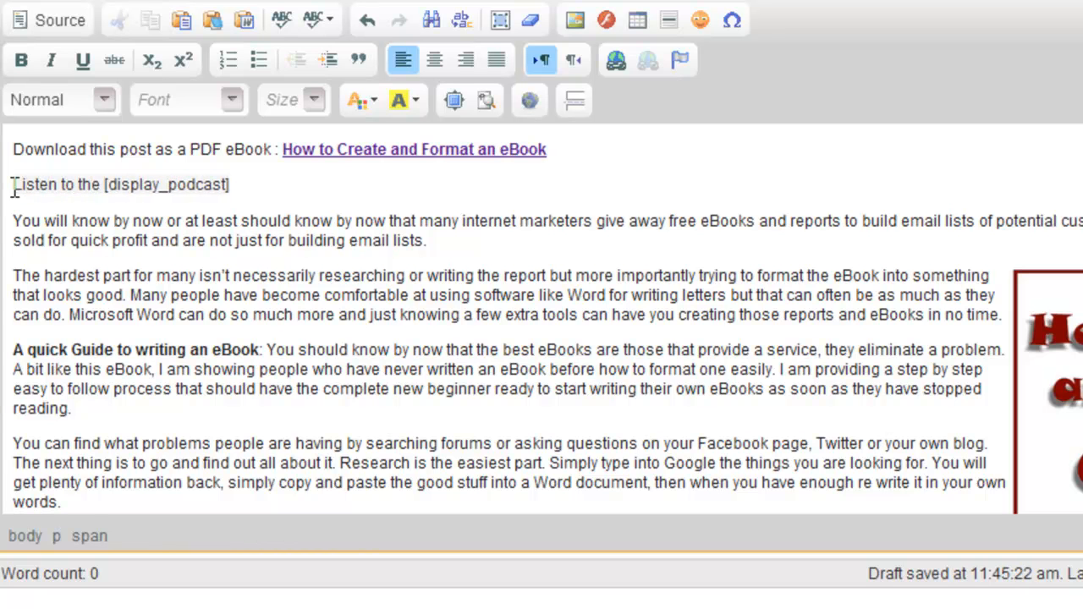
{"action": "type", "text": "Audio "}
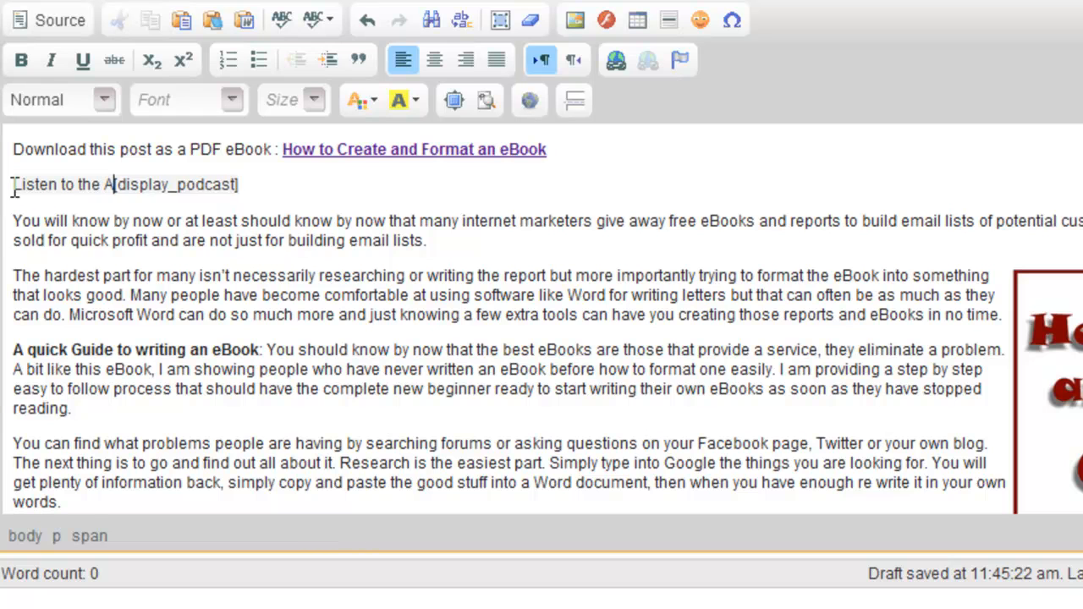
{"action": "type", "text": "ve"}
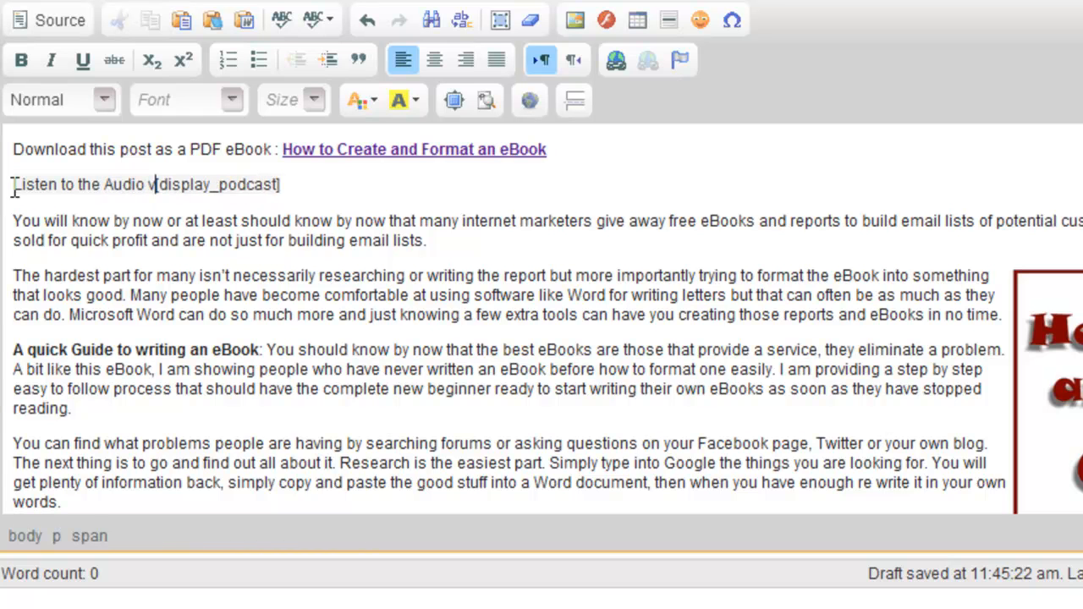
{"action": "type", "text": "rsion of th"}
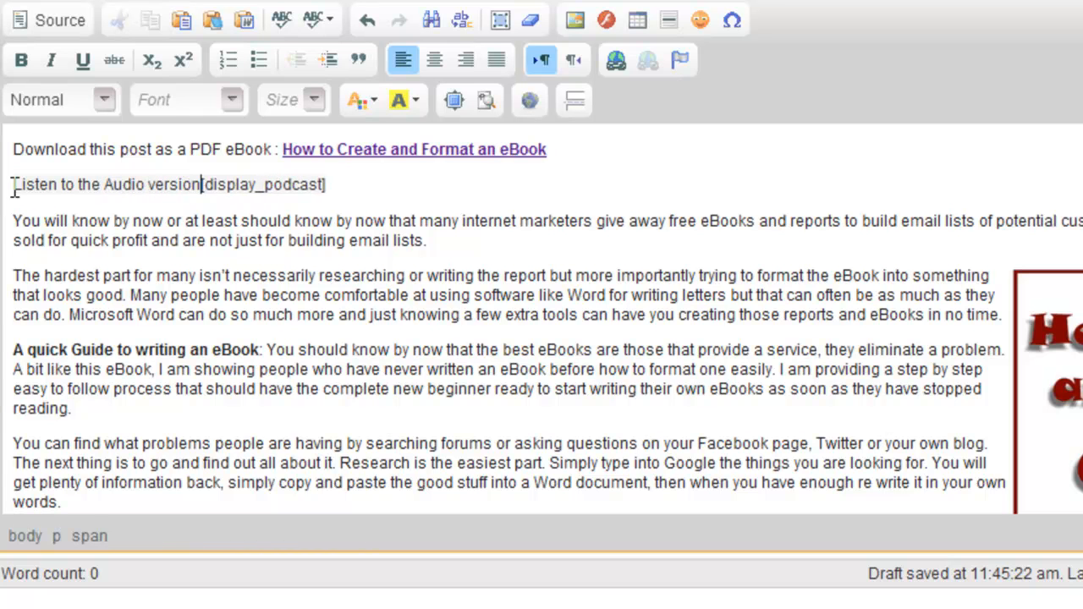
{"action": "type", "text": "is post "}
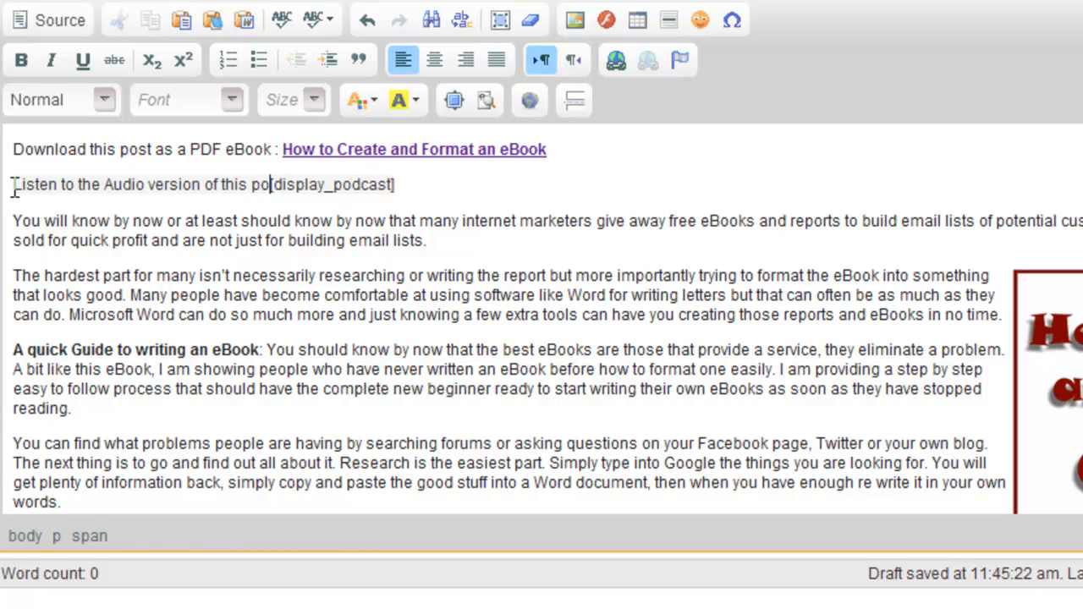
{"action": "type", "text": "here"}
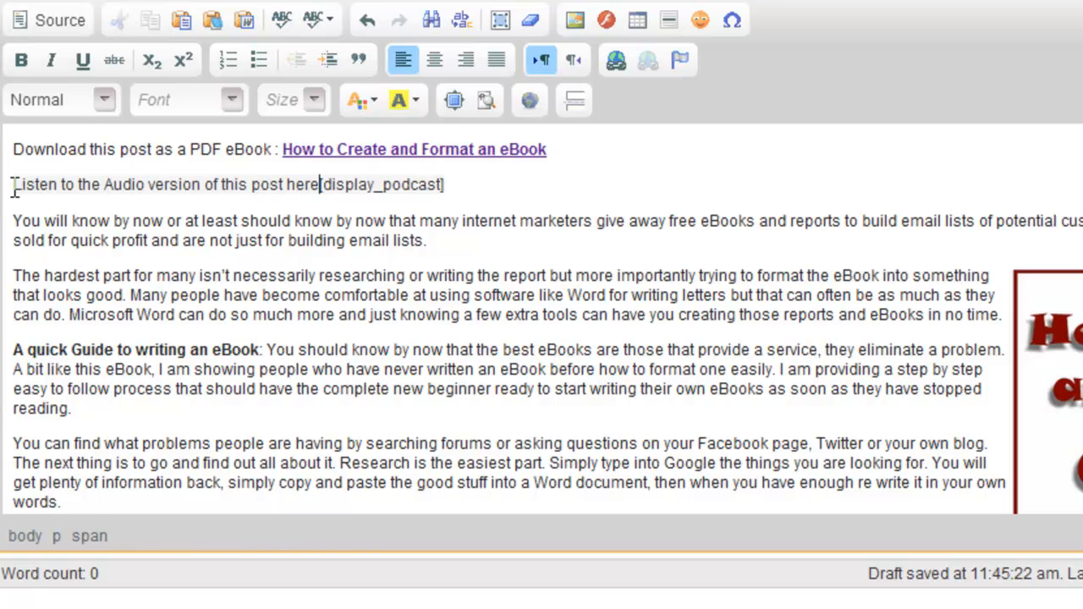
{"action": "left_click", "coordinate": [114, 186]}
{"action": "key", "text": "BackSpace"}
{"action": "type", "text": "a"}
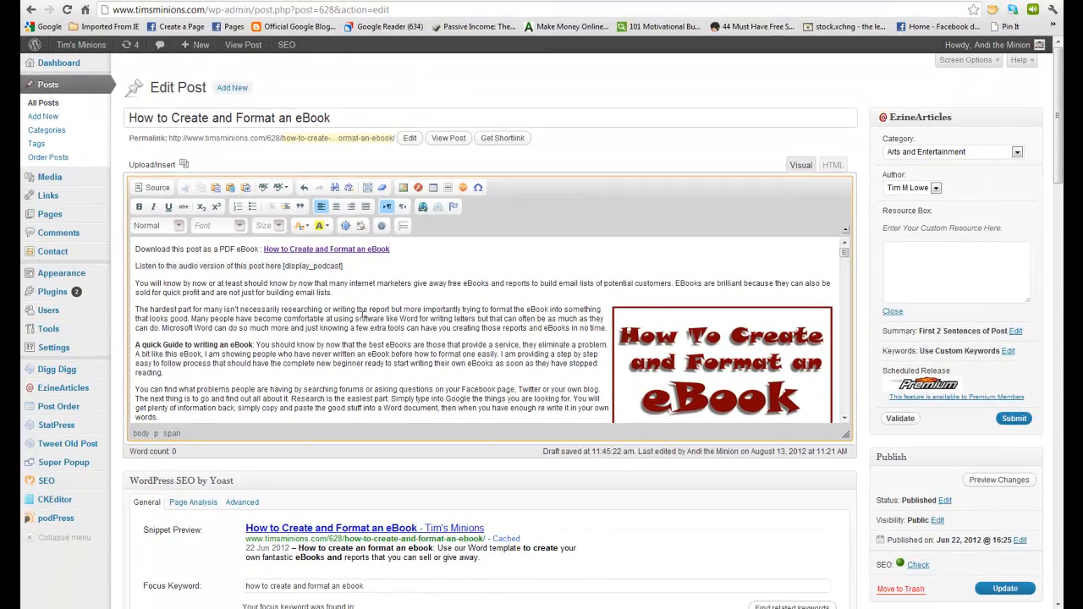
Update the post and view its published page at the audio player.
{"action": "left_click", "coordinate": [1003, 590]}
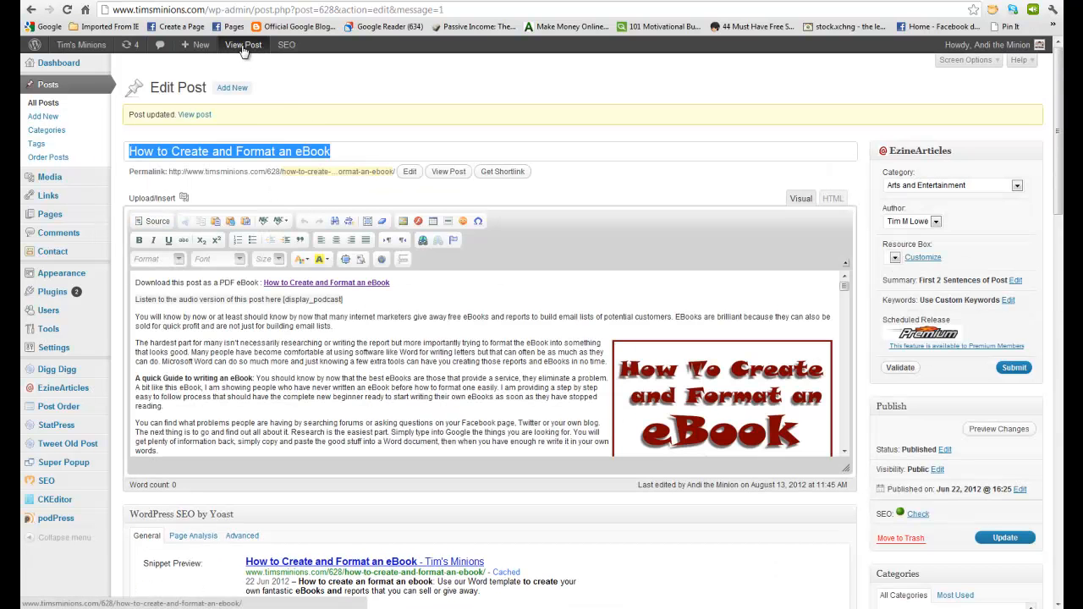
{"action": "left_click", "coordinate": [244, 51]}
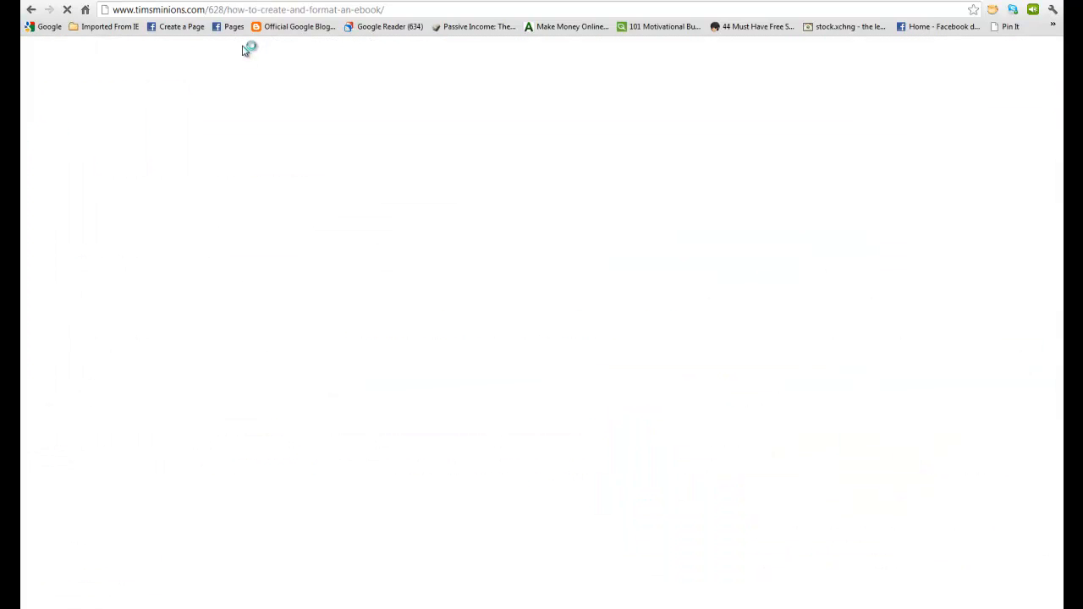
{"action": "scroll", "coordinate": [146, 299], "scroll_direction": "down", "scroll_amount": 2}
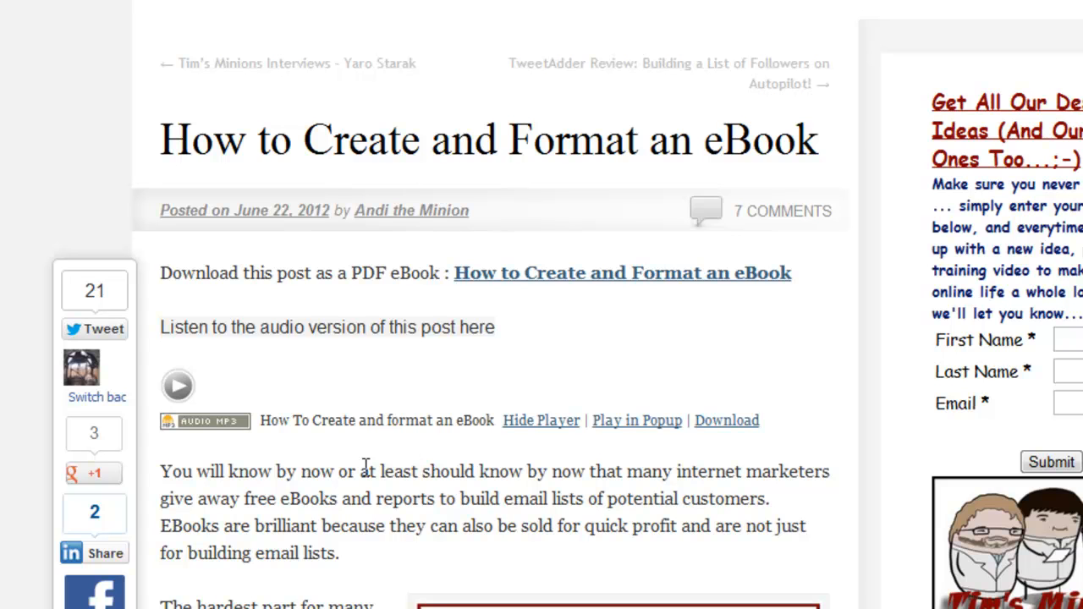
Test the audio in the post's embedded player and in the popup player, closing the popup.
{"action": "left_click", "coordinate": [180, 389]}
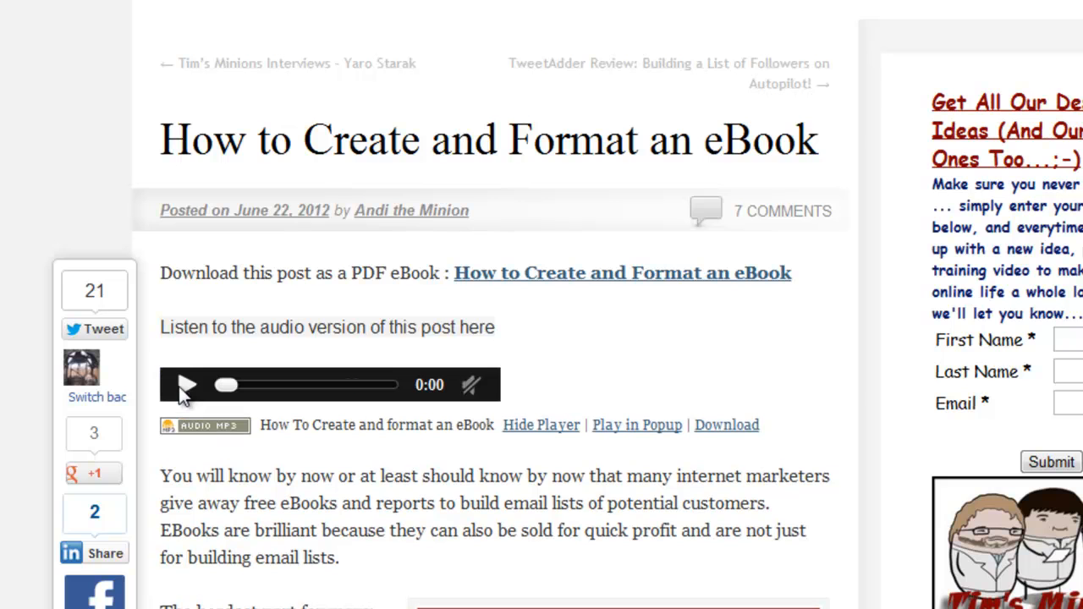
{"action": "left_click", "coordinate": [187, 388]}
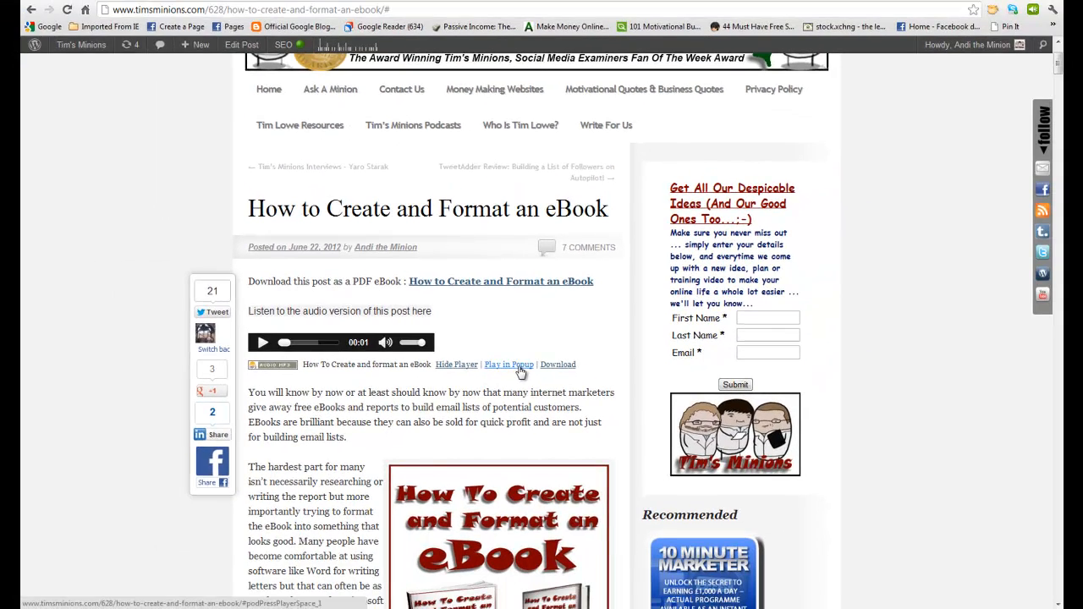
{"action": "left_click", "coordinate": [636, 425]}
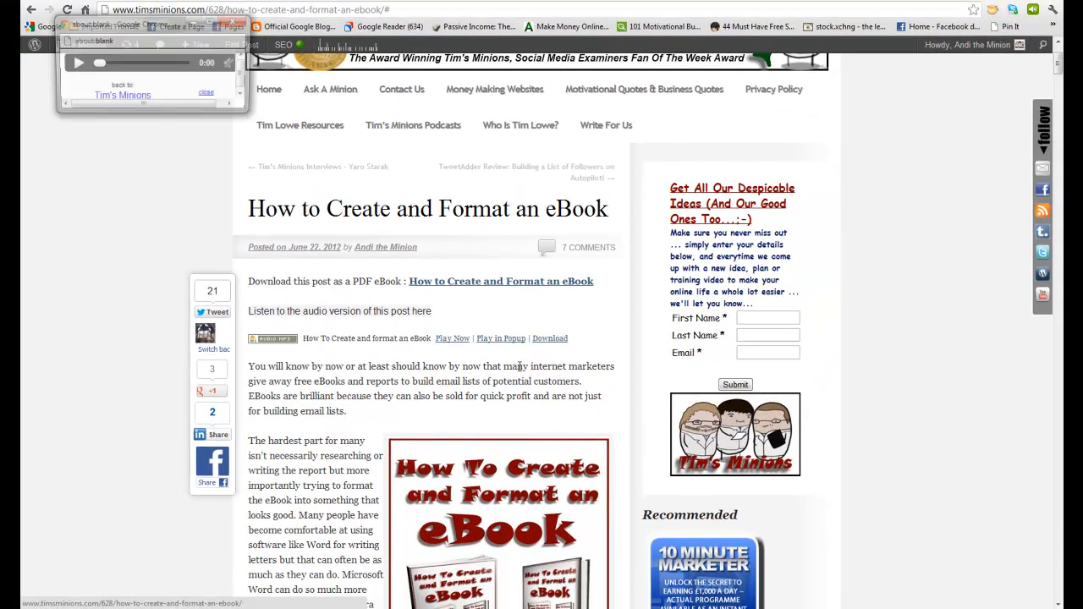
{"action": "left_click_drag", "start_coordinate": [137, 28], "coordinate": [349, 228]}
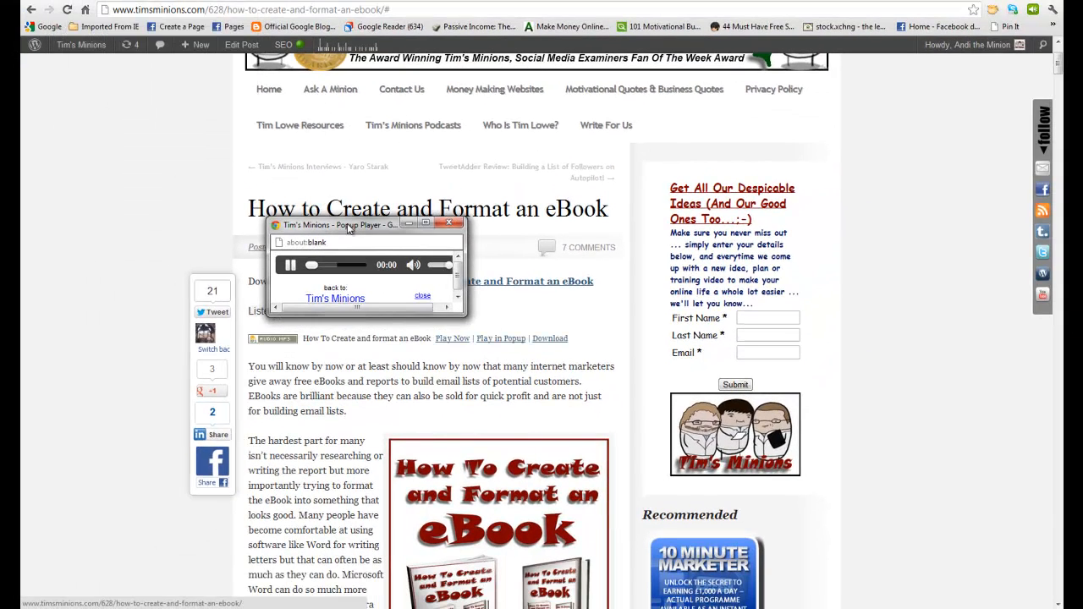
{"action": "left_click", "coordinate": [450, 223]}
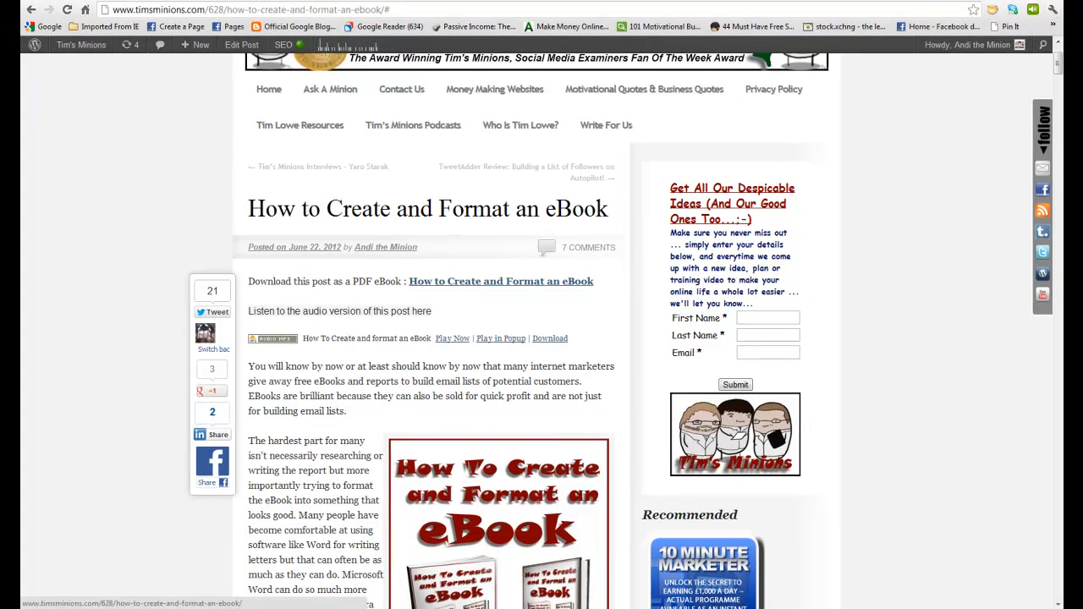
Examine the "Changing the Template Image" heading in the published post and return to the beginning of the page.
{"action": "scroll", "coordinate": [1058, 55], "scroll_direction": "up", "scroll_amount": 3}
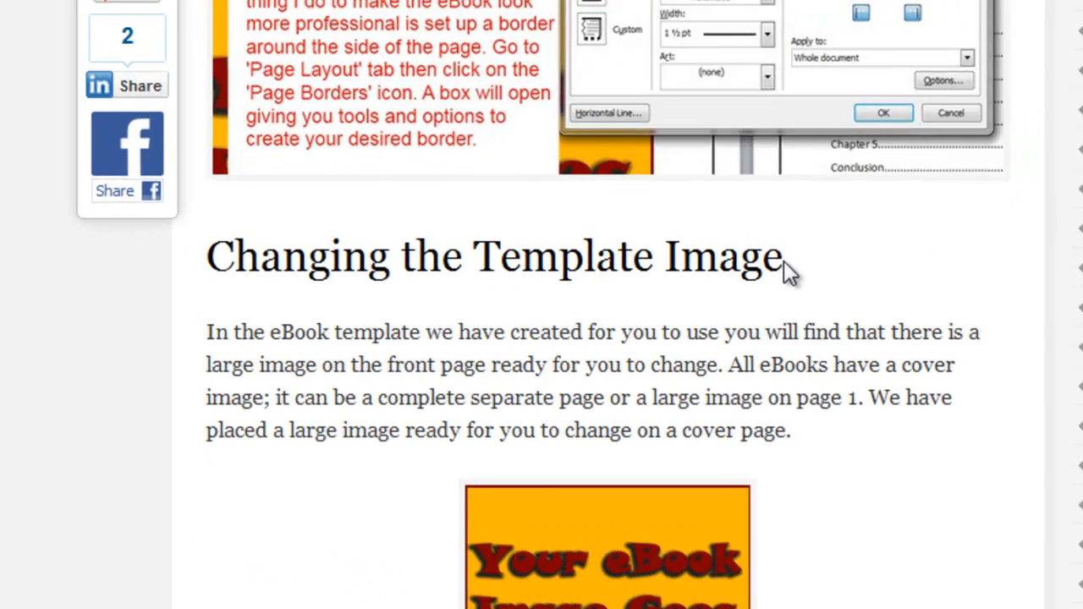
{"action": "left_click_drag", "start_coordinate": [575, 367], "coordinate": [347, 378]}
{"action": "left_click_drag", "start_coordinate": [385, 280], "coordinate": [193, 288]}
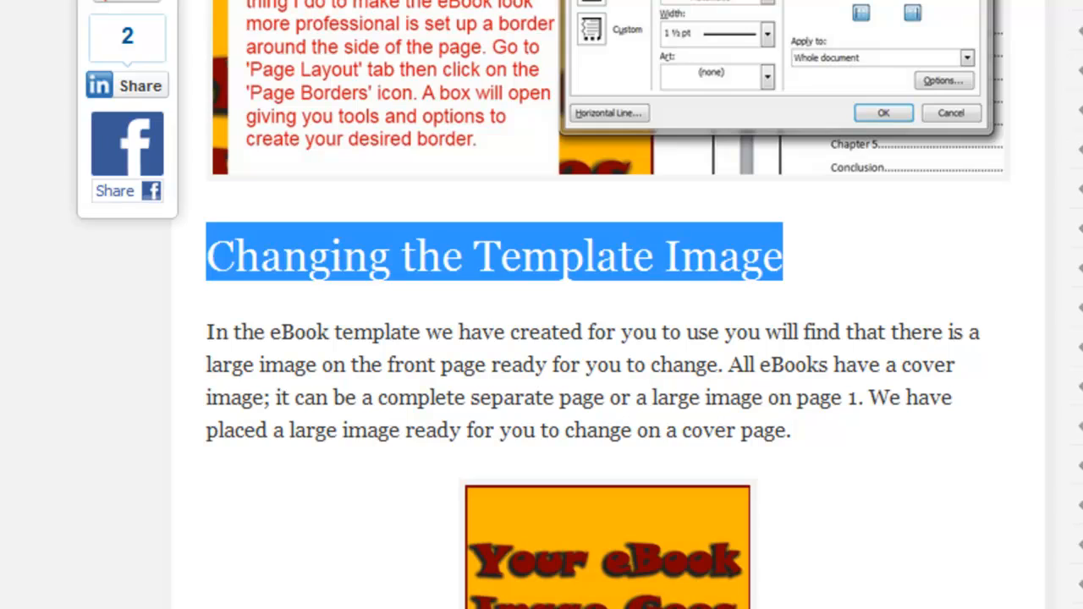
{"action": "left_click", "coordinate": [921, 265]}
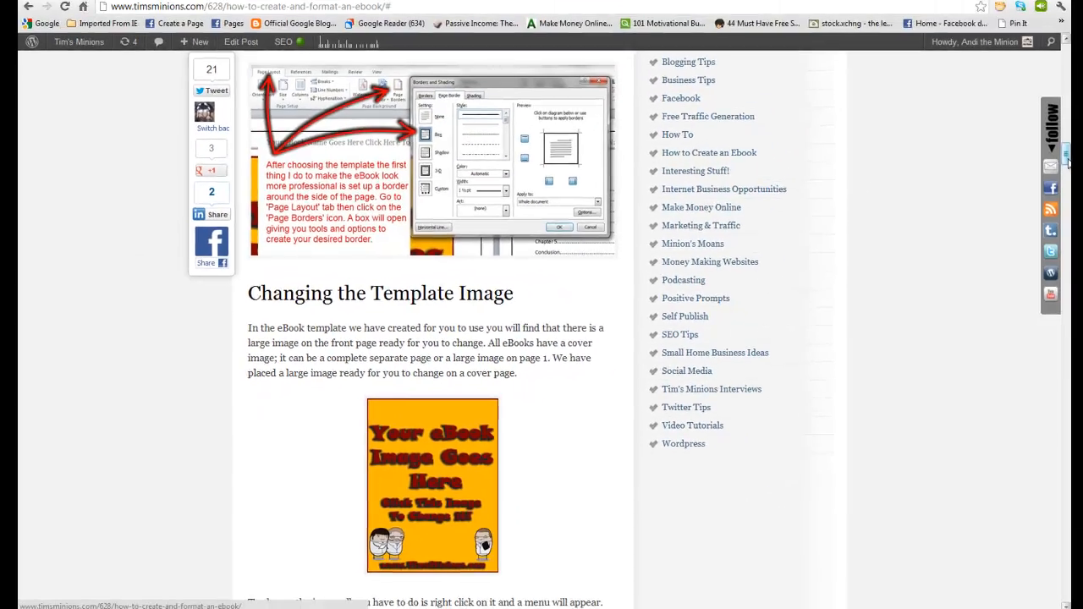
{"action": "left_click_drag", "start_coordinate": [1067, 161], "coordinate": [1058, 61]}
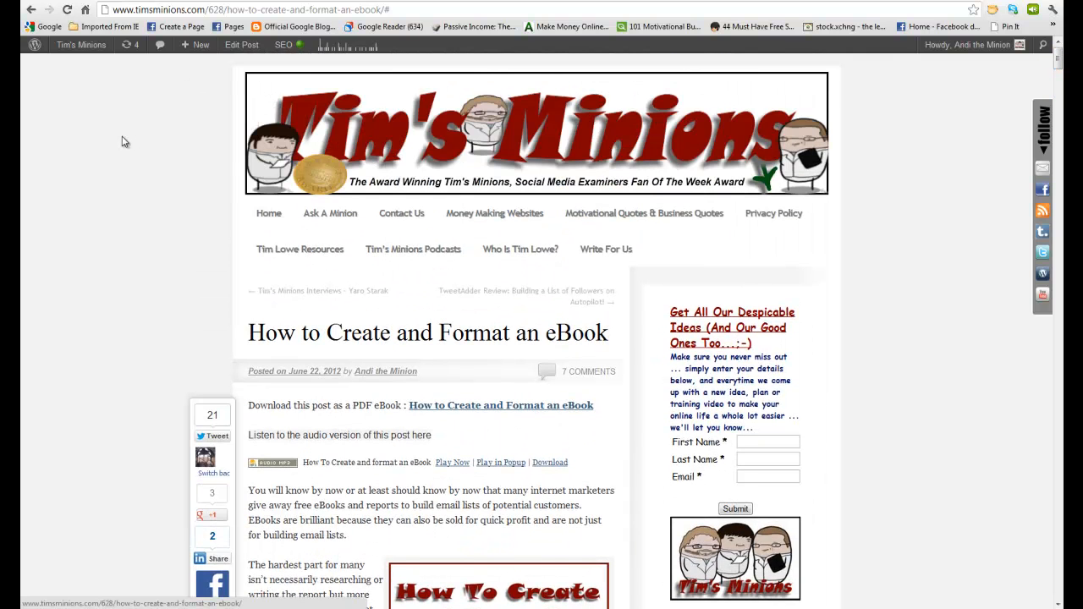